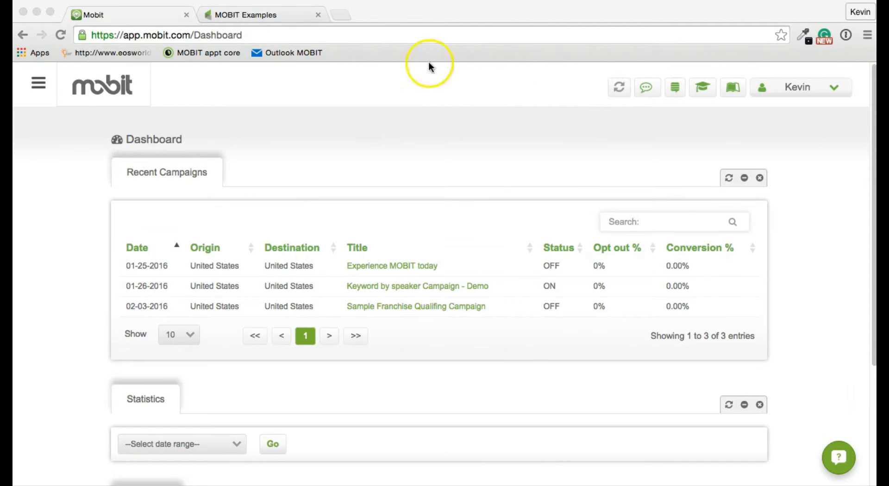
- Switch to the MOBIT Examples browser tab for the Infusionsoft Campaign Builder
left_click(242, 16)
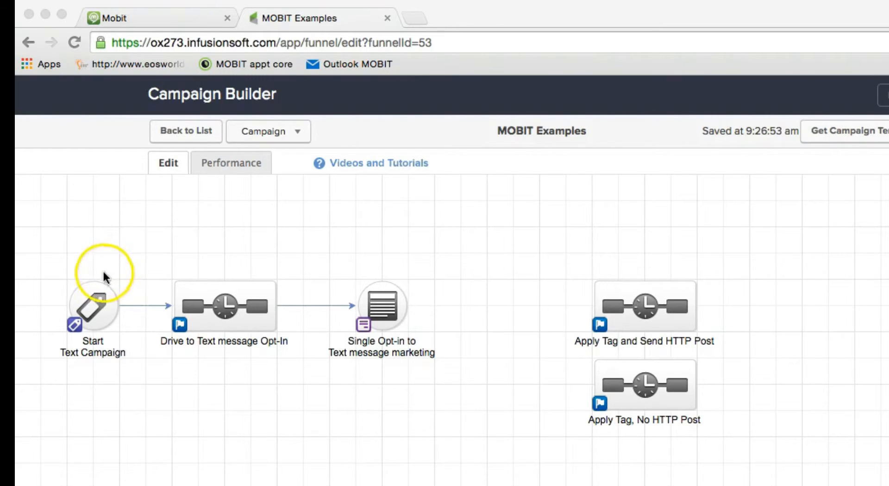
- Preview the Drive to Text message Opt-In sequence, then open the Single Opt-in web form
double_click(224, 310)
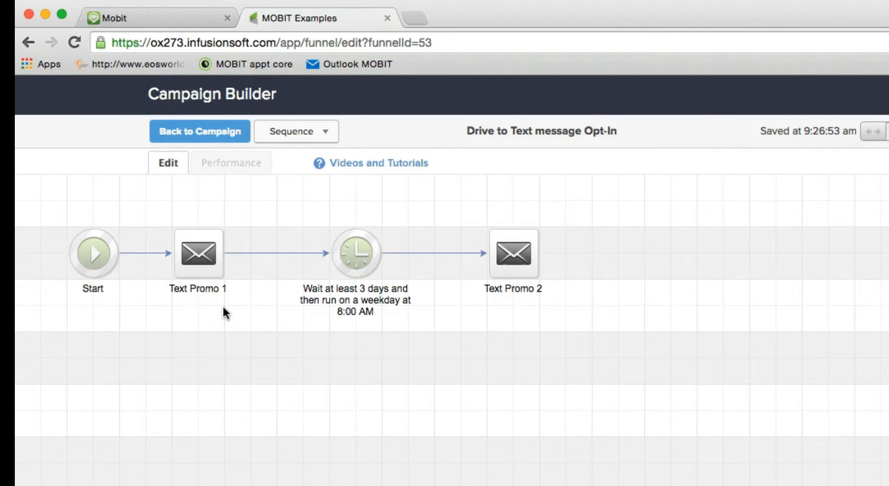
left_click(222, 195)
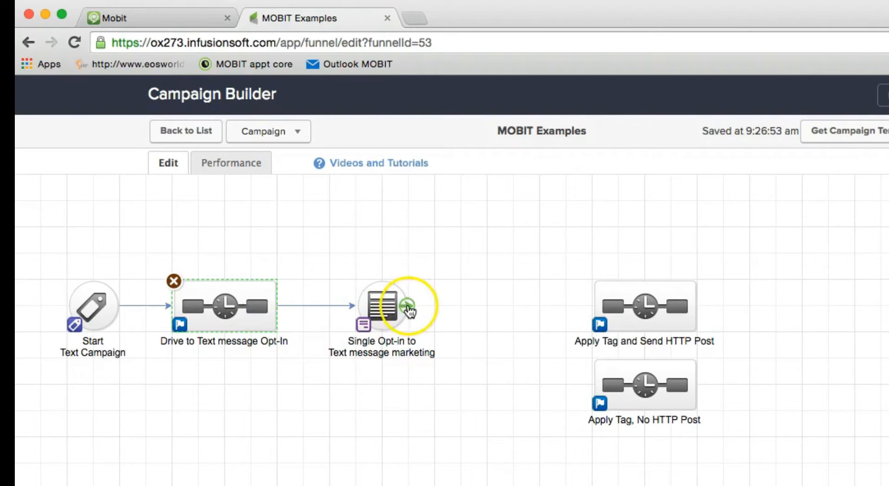
double_click(383, 306)
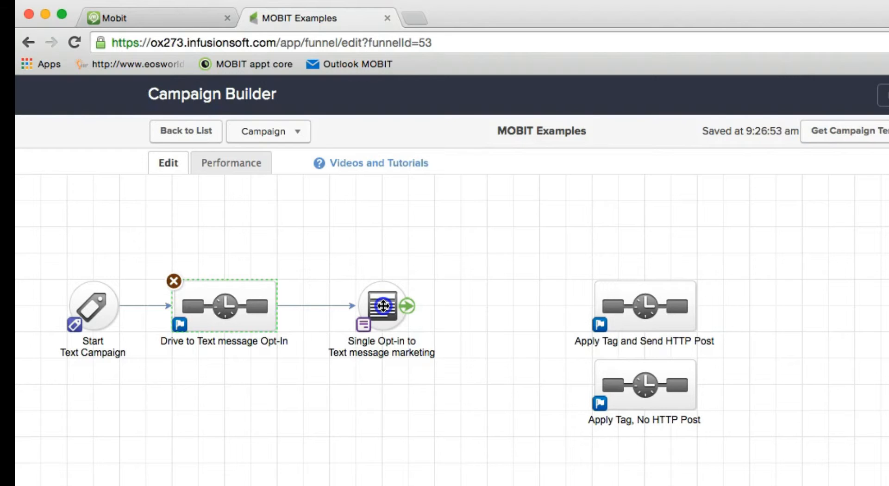
double_click(383, 306)
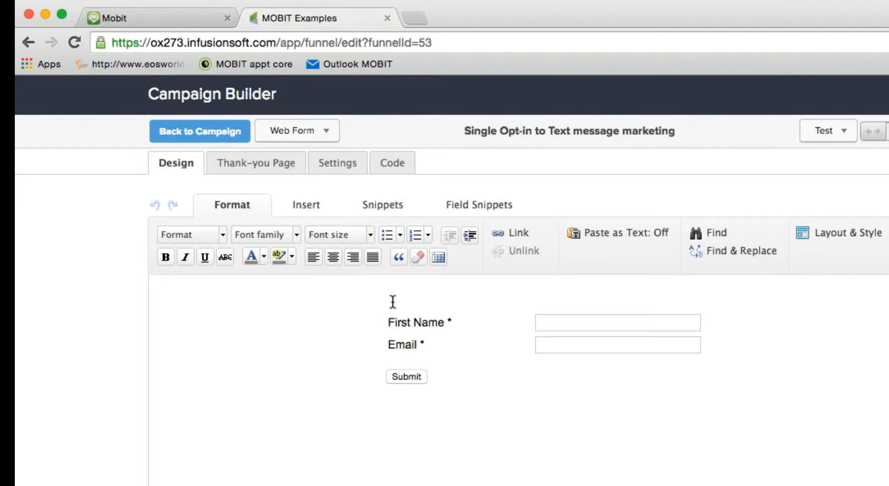
- Add a Yes I agree checkbox field that is prechecked and aligned with the other fields
left_click(472, 205)
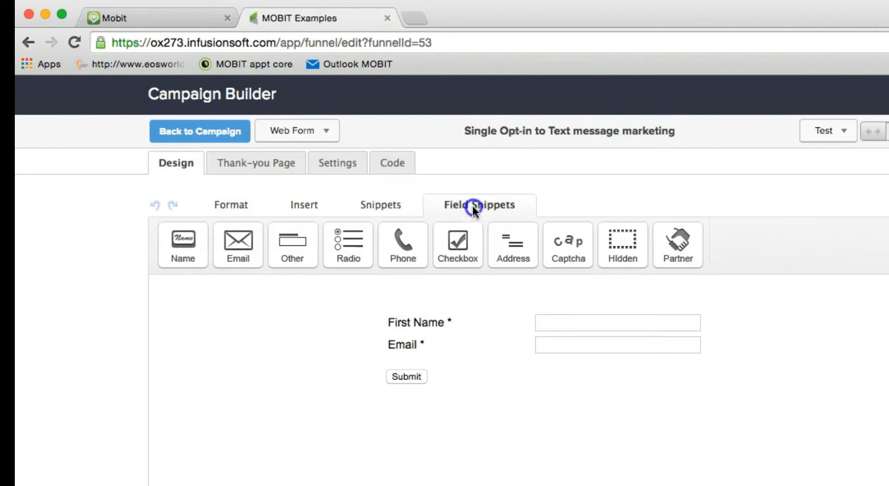
left_click(457, 252)
left_click(477, 222)
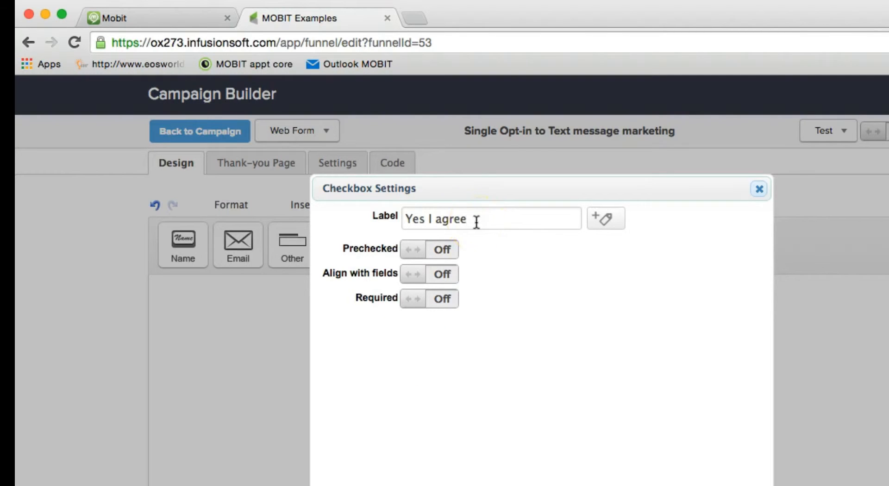
left_click(419, 258)
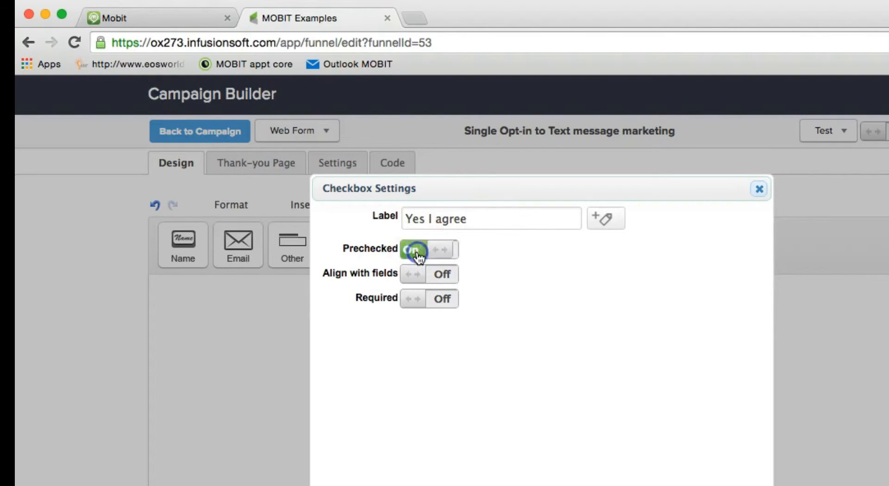
left_click(417, 276)
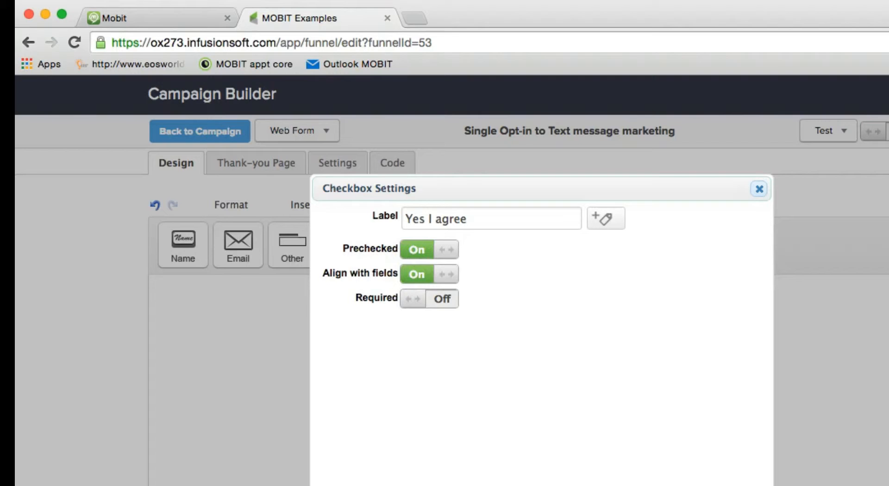
left_click(607, 471)
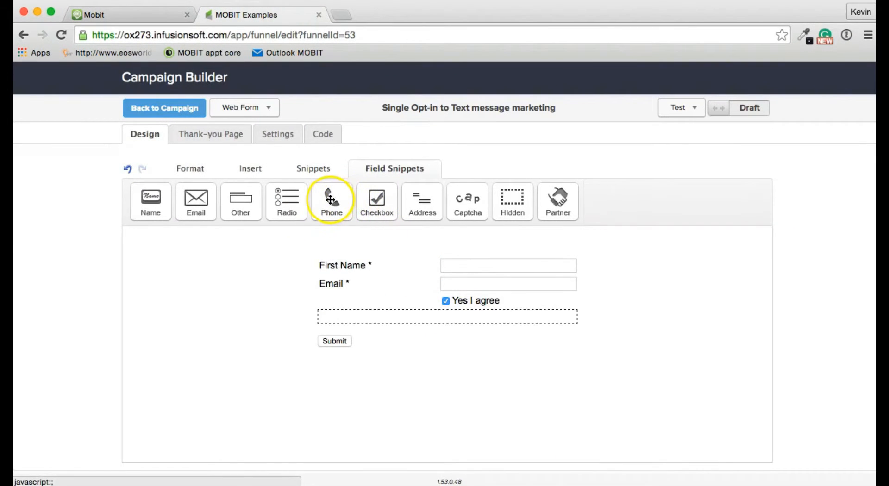
- Add a required phone field mapped to Phone 2, labelled 'Mobile Number'
left_click_drag(330, 200, 464, 315)
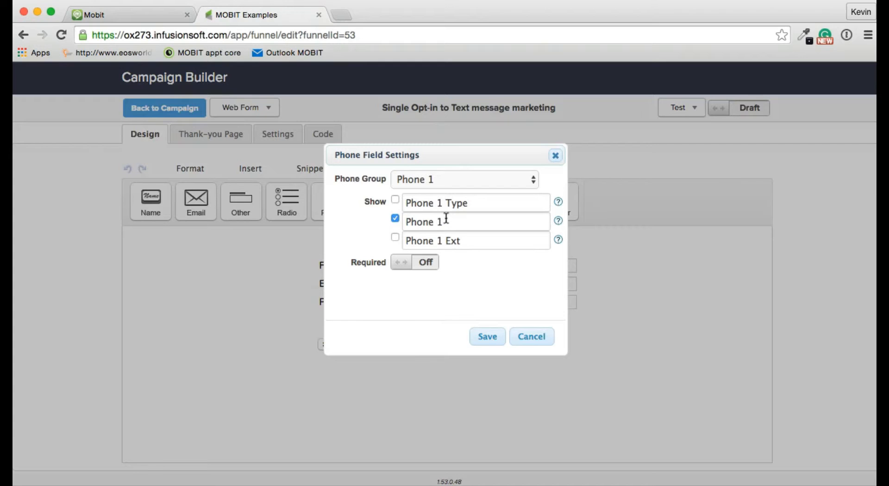
left_click(446, 180)
left_click(448, 195)
left_click_drag(442, 223, 394, 222)
type("Mobile Number")
left_click(410, 266)
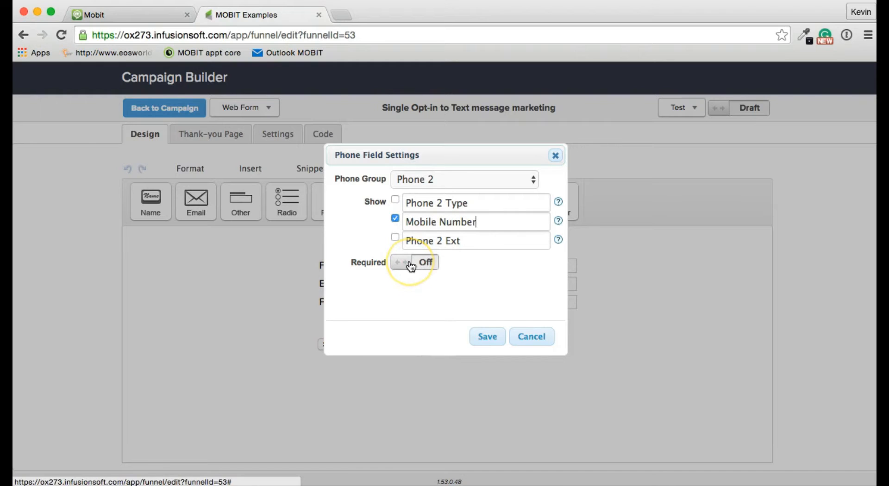
left_click(410, 266)
left_click(488, 338)
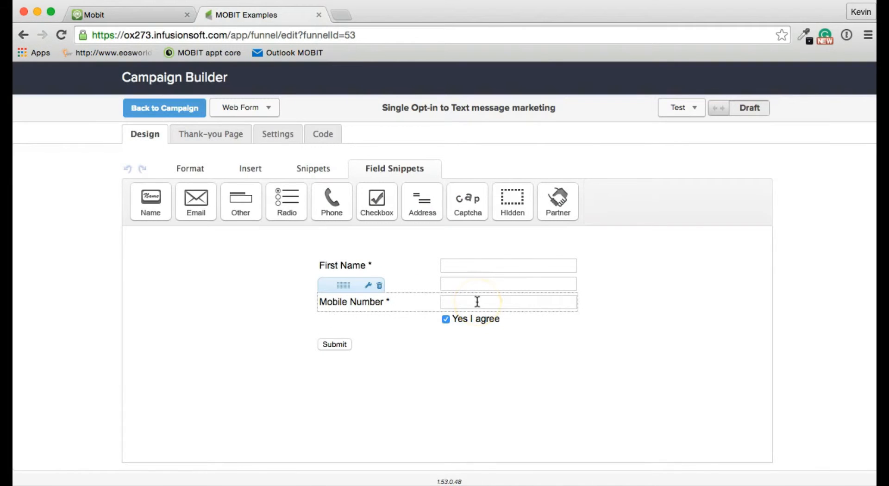
- Add the text-message consent paragraph and place the Yes I agree checkbox above it
left_click(475, 302)
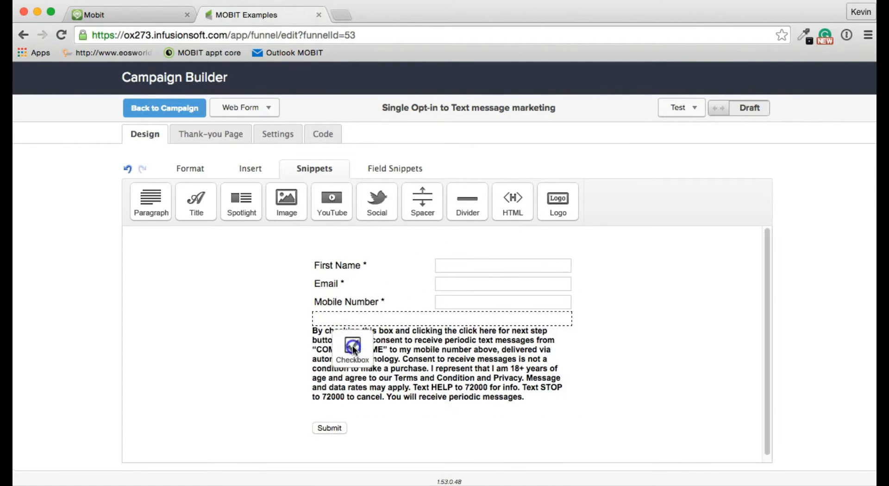
left_click_drag(353, 351, 350, 341)
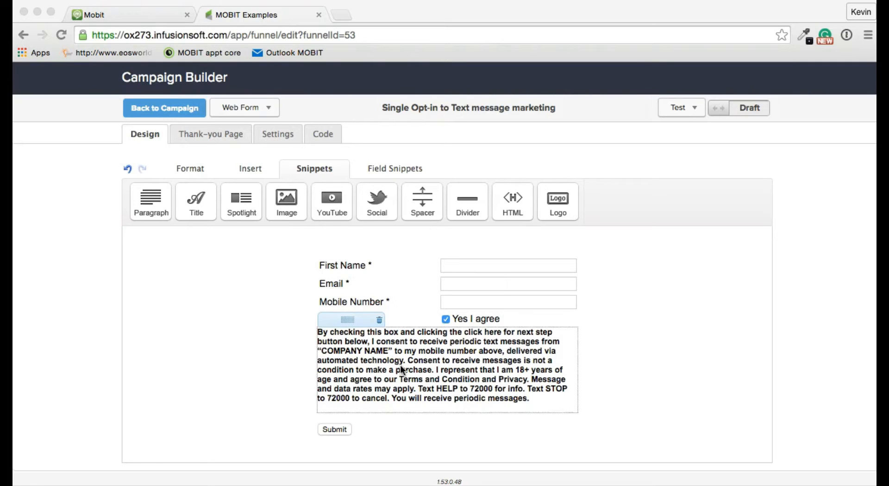
left_click(374, 352)
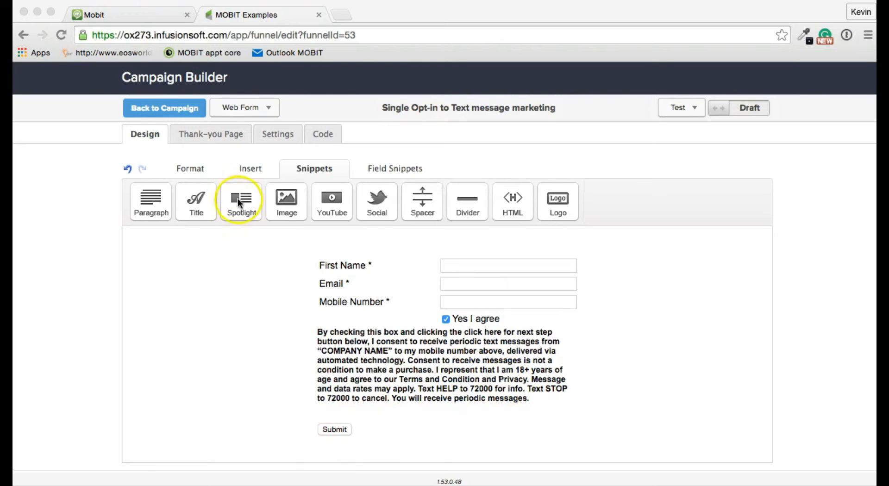
- Review the form's Thank-you Page message and return to the campaign canvas
left_click(217, 132)
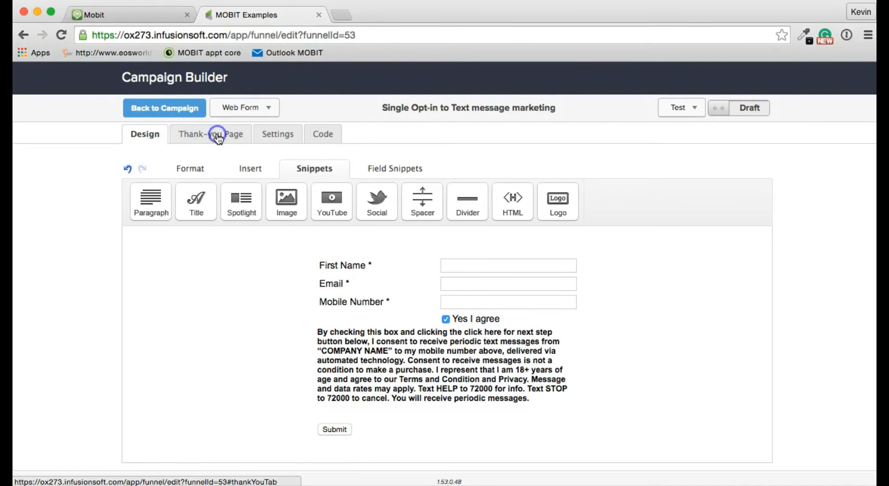
left_click(217, 135)
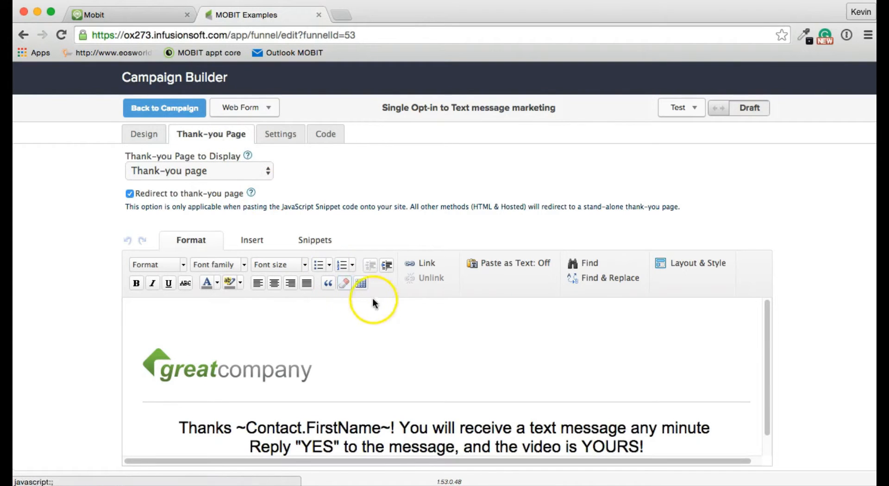
scroll(375, 306, "down", 2)
left_click(442, 411)
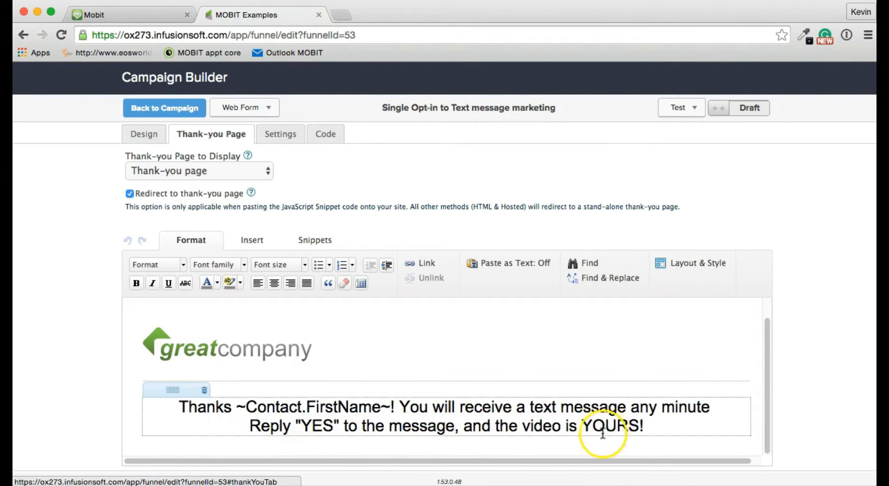
left_click(188, 117)
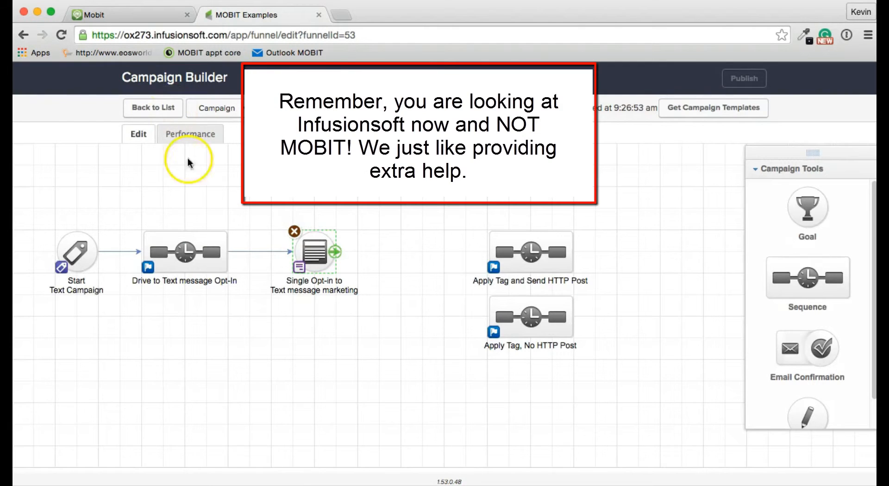
- Link Single Opt-in to 'Apply Tag and Send HTTP Post' and 'Apply Tag, No HTTP Post', then open the decision
mouse_move(319, 253)
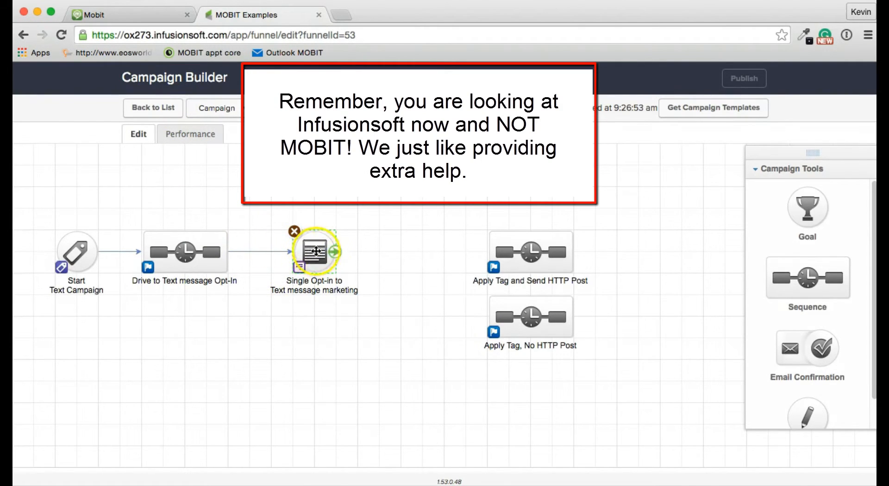
left_click_drag(335, 252, 509, 254)
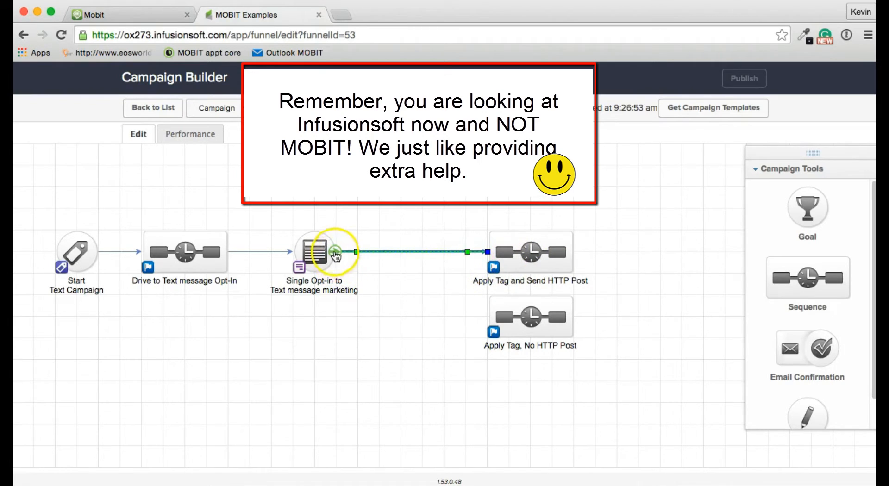
left_click(339, 256)
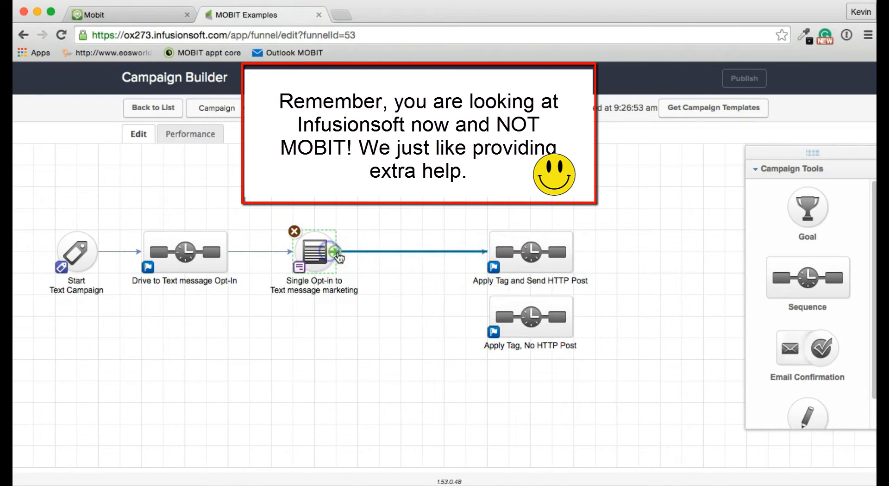
left_click_drag(339, 256, 498, 318)
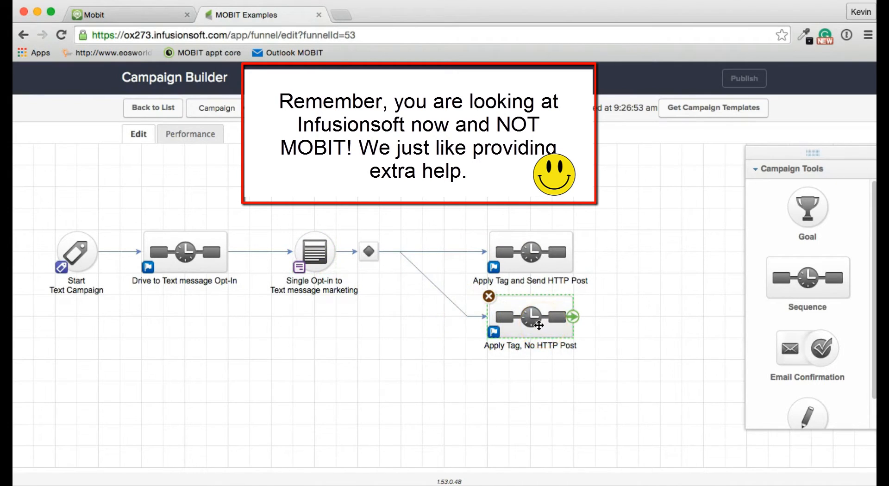
left_click(515, 318)
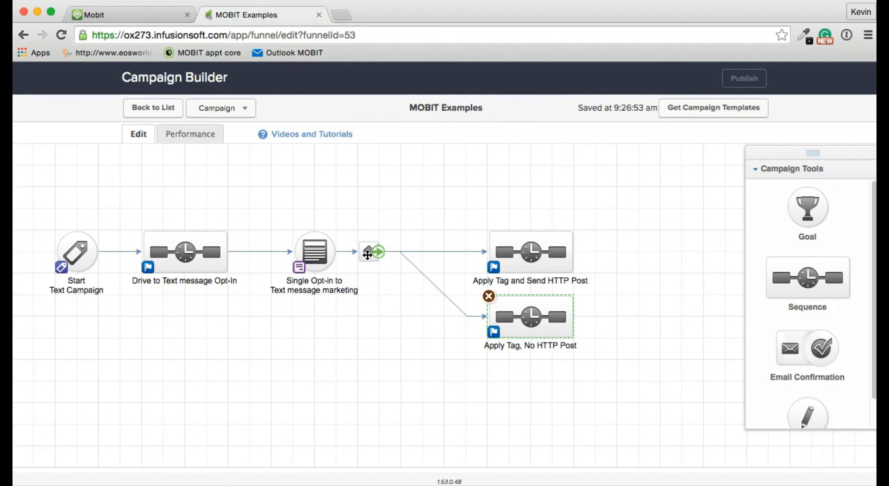
double_click(367, 254)
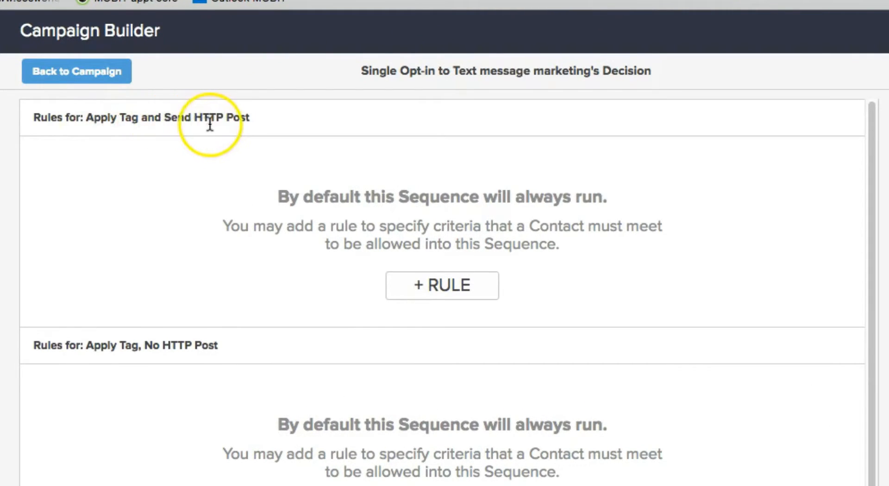
- Add a rule to the HTTP Post path: Form Submission Option Yes I agree is selected
left_click(436, 286)
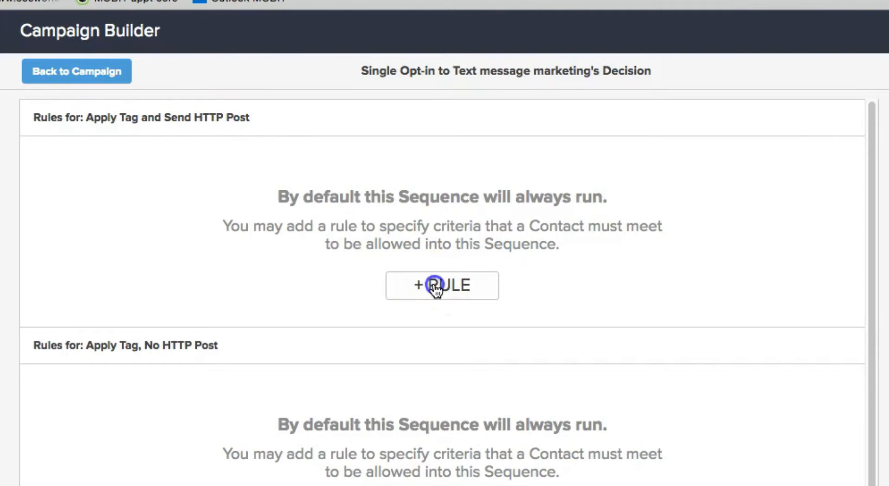
left_click(116, 172)
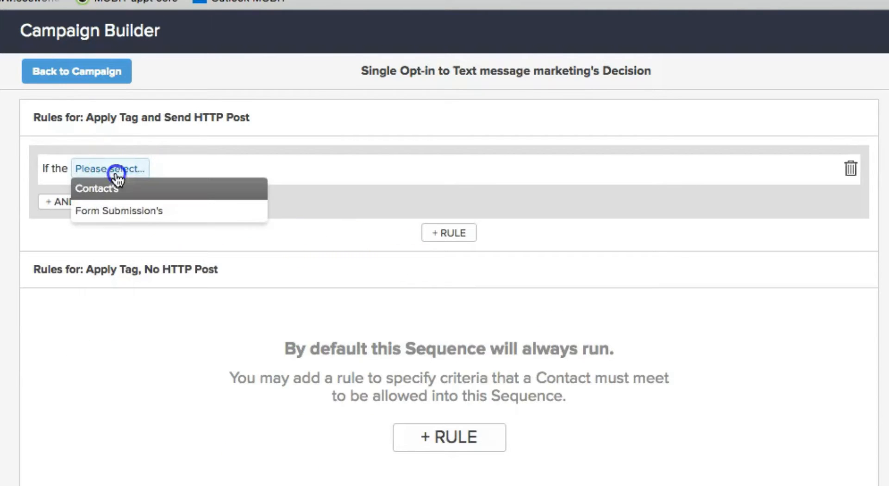
left_click(117, 210)
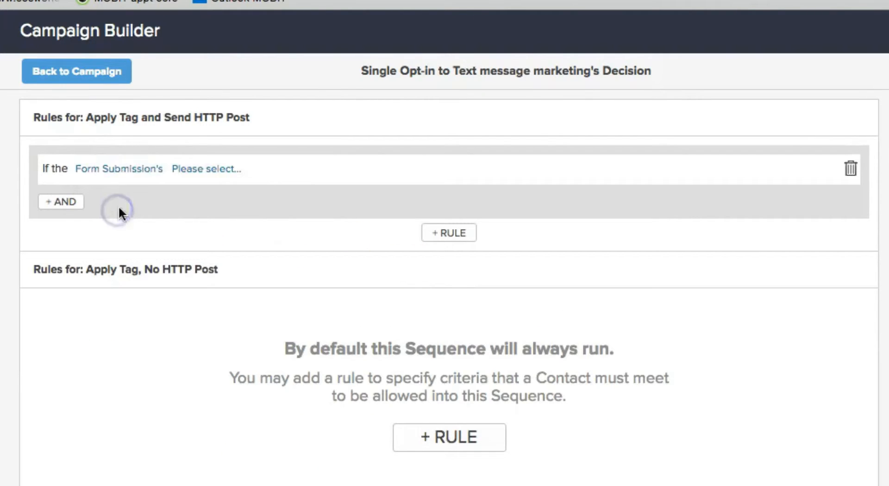
left_click(213, 174)
left_click(262, 193)
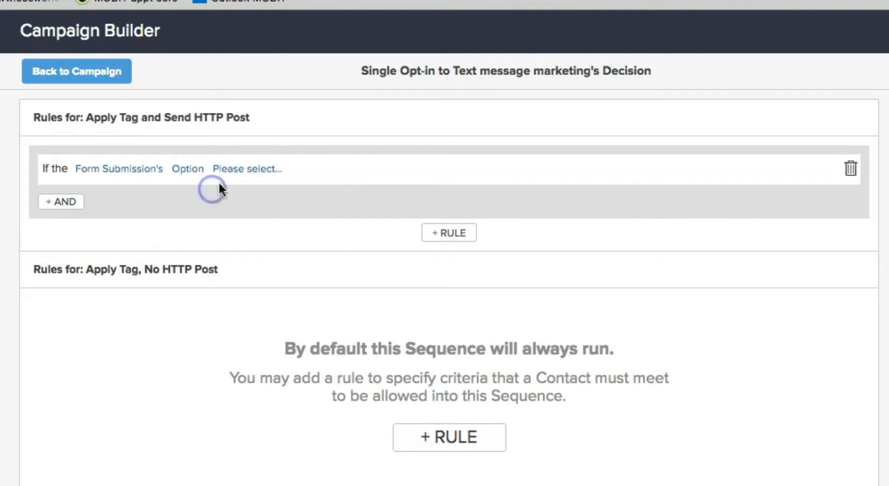
left_click(253, 174)
left_click(253, 192)
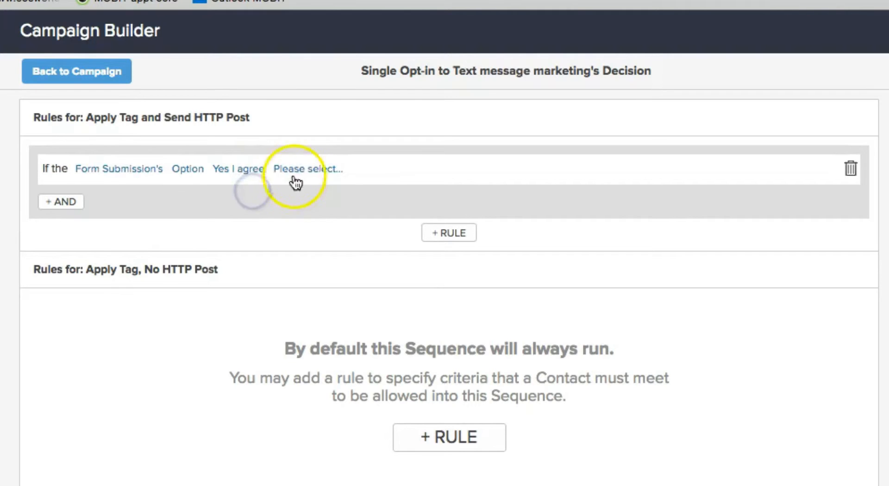
left_click(296, 183)
left_click(311, 189)
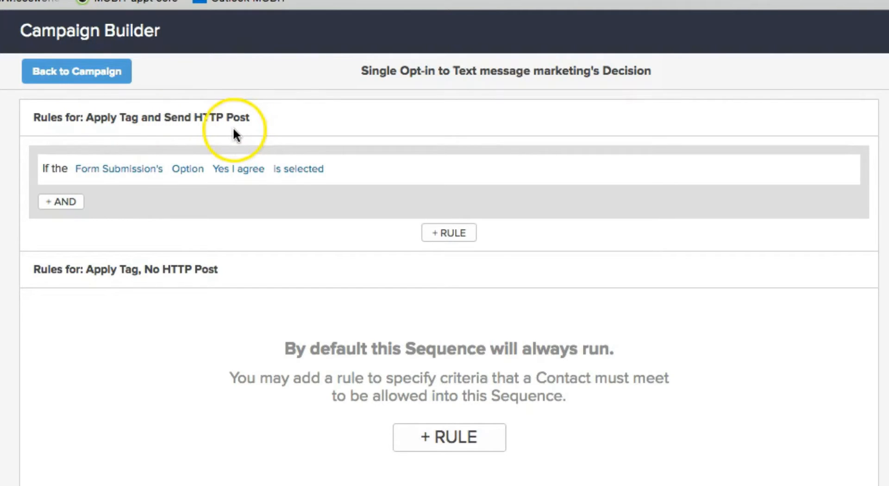
- Add a rule to the No HTTP Post path: Yes I agree is not selected, then return to the map
left_click(454, 439)
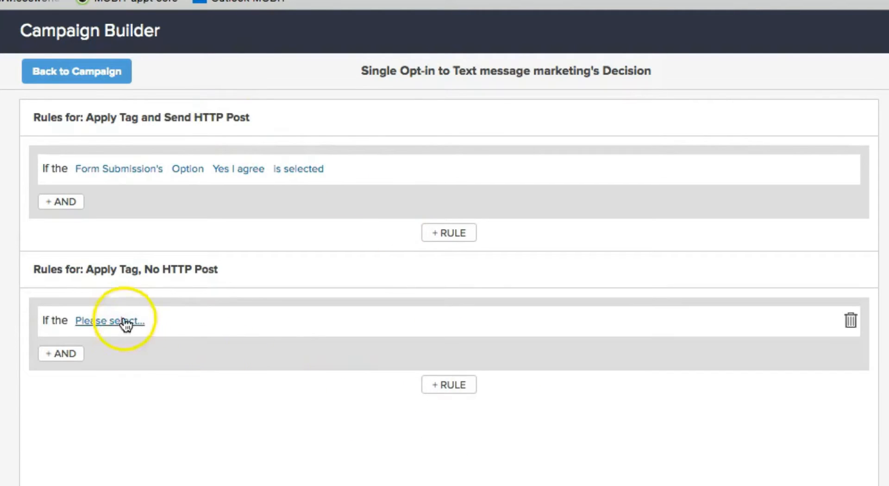
left_click(125, 322)
left_click(134, 361)
left_click(195, 322)
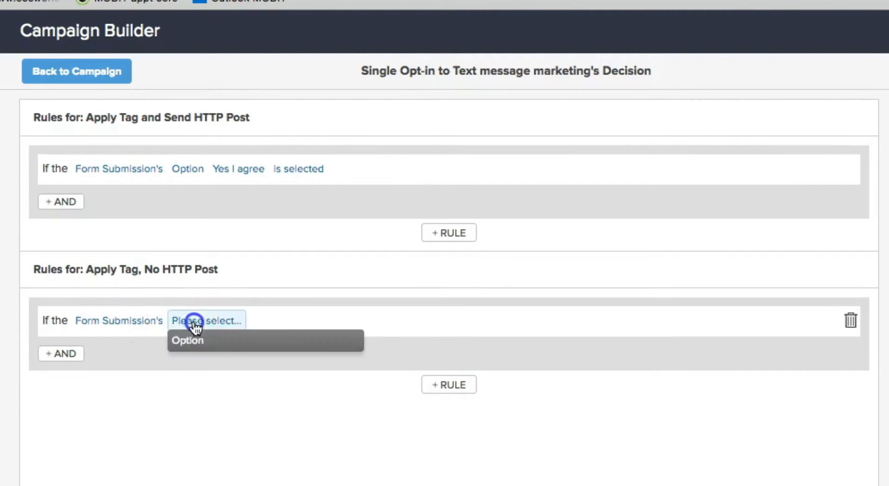
left_click(198, 341)
left_click(244, 323)
left_click(251, 345)
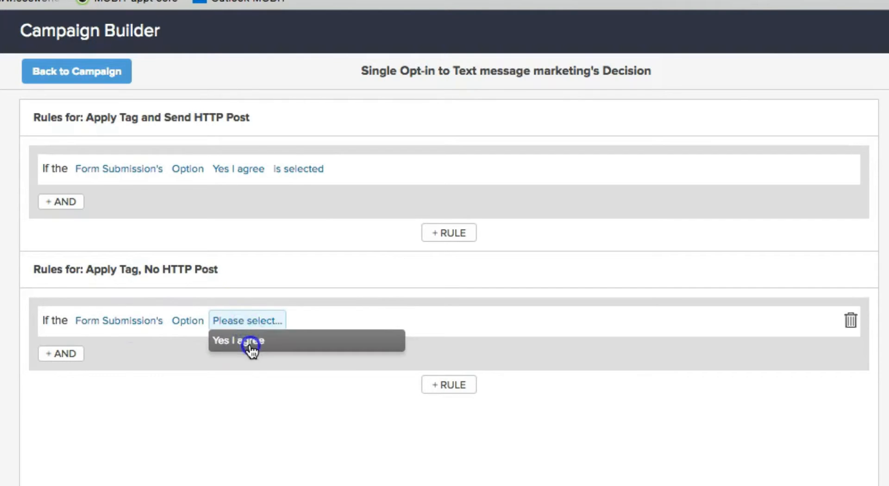
left_click(298, 321)
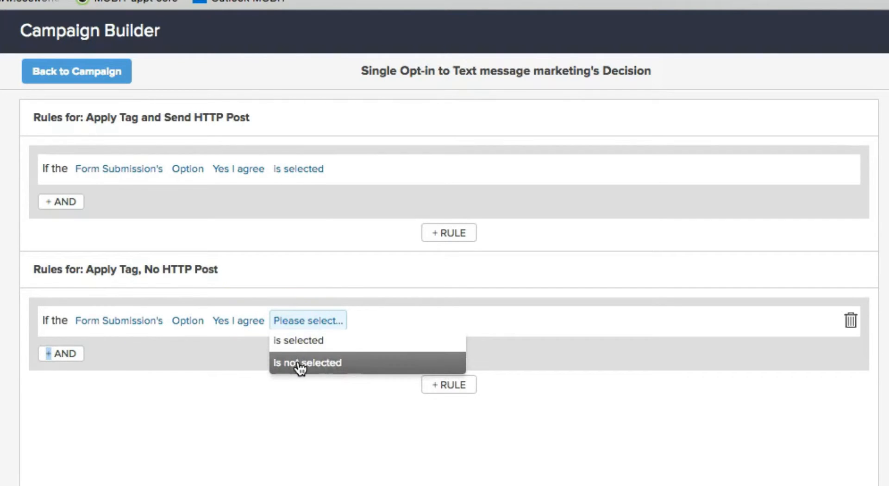
left_click(352, 365)
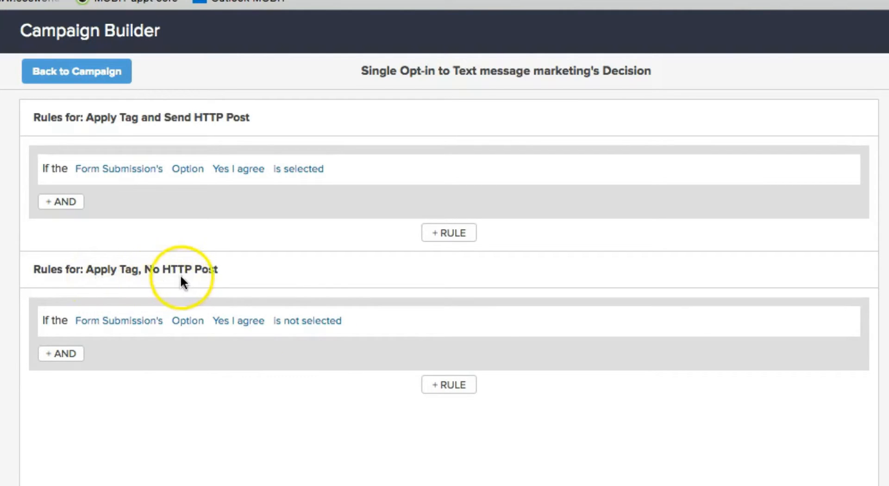
left_click(96, 74)
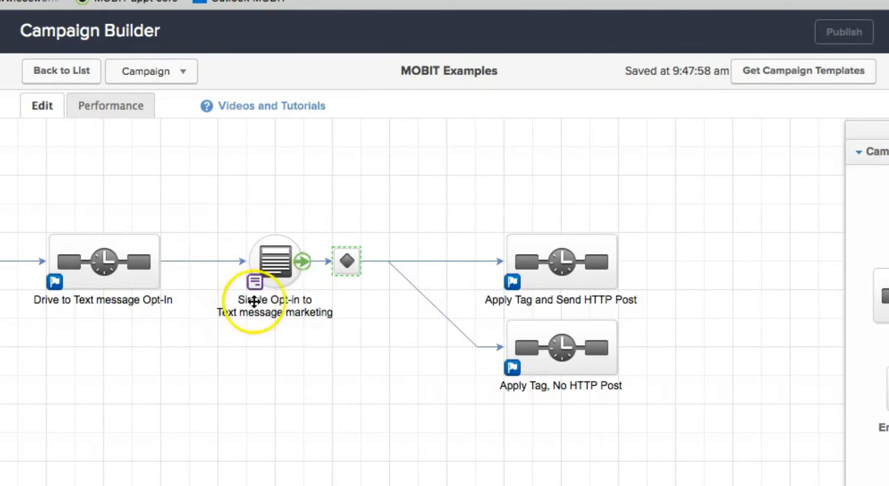
- Open the Apply Tag and Send HTTP Post sequence and display its process steps
mouse_move(589, 272)
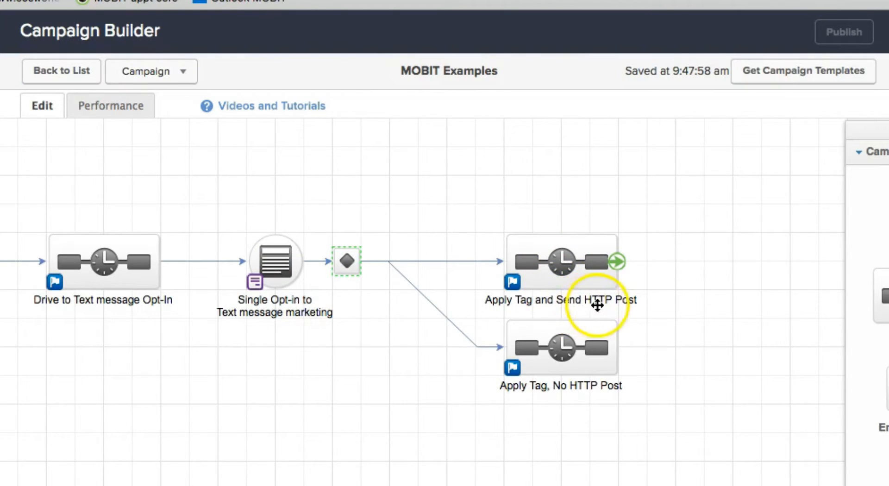
double_click(563, 261)
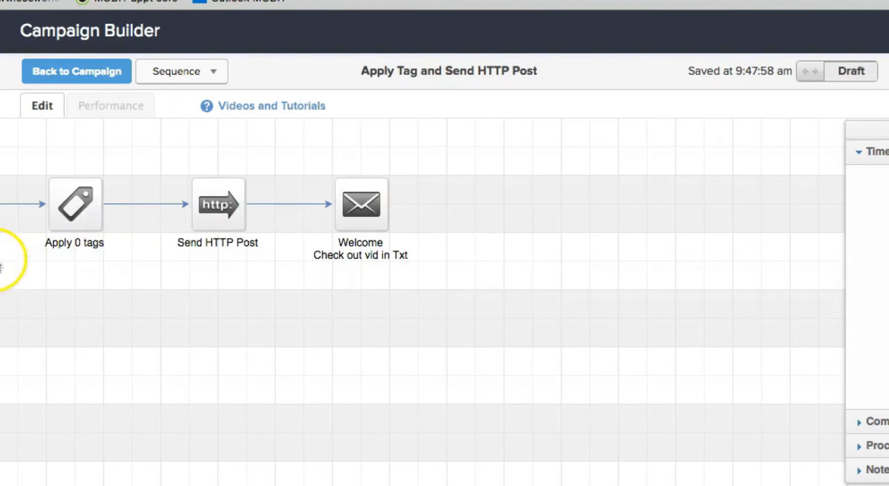
mouse_move(85, 214)
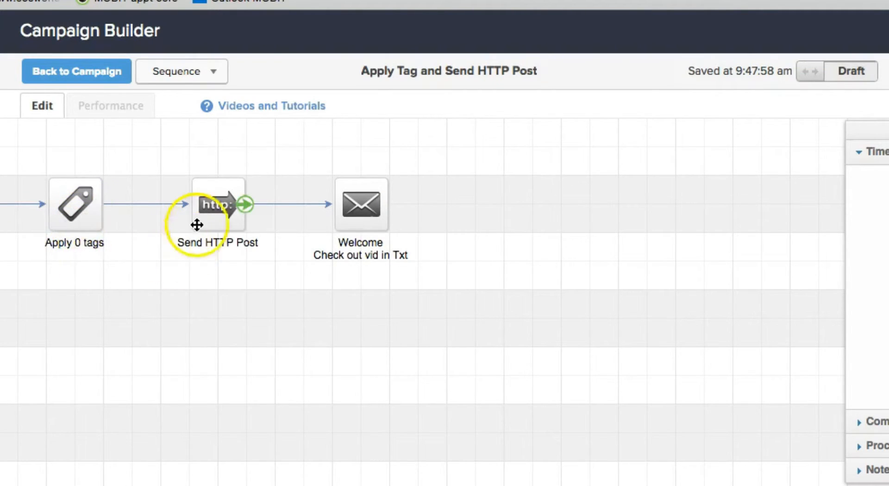
left_click(871, 446)
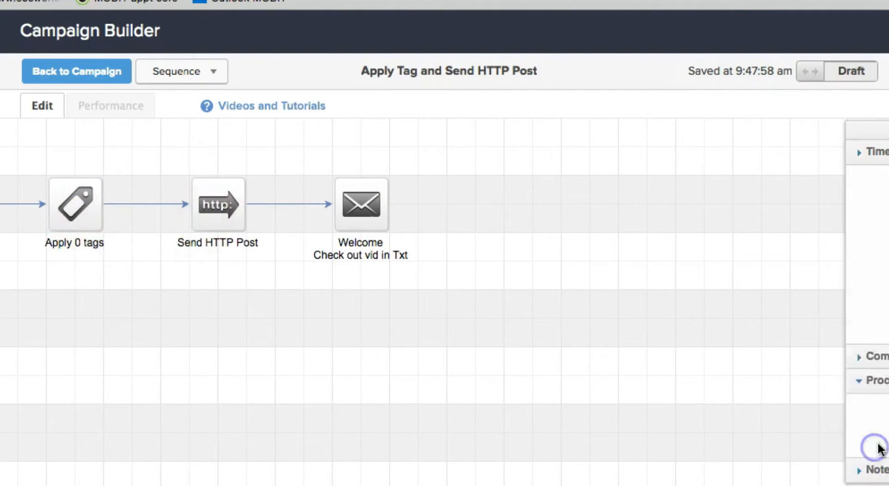
scroll(843, 369, "down", 10)
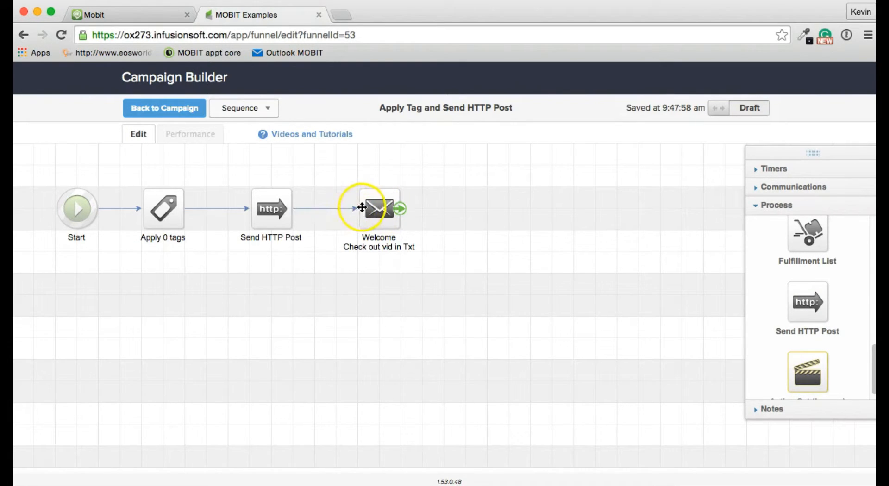
- Open the Send HTTP Post step's settings, showing the contactId = ~Contact.Id~ pair
left_click(273, 211)
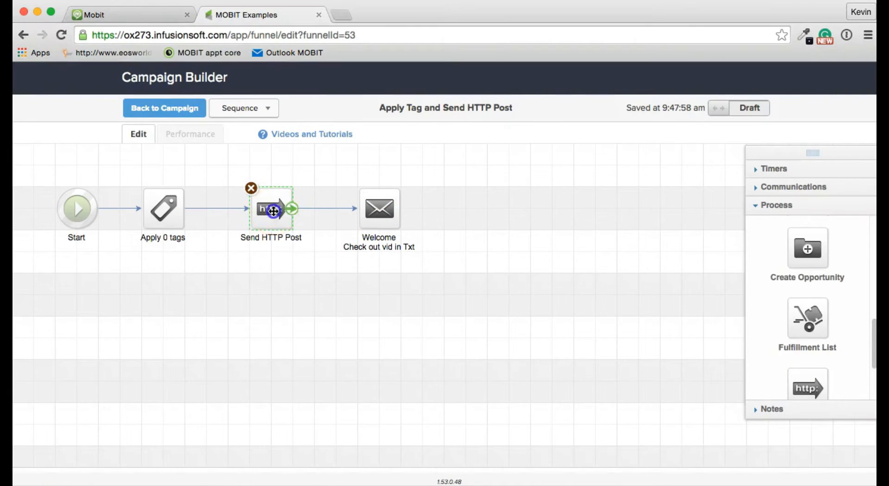
double_click(273, 210)
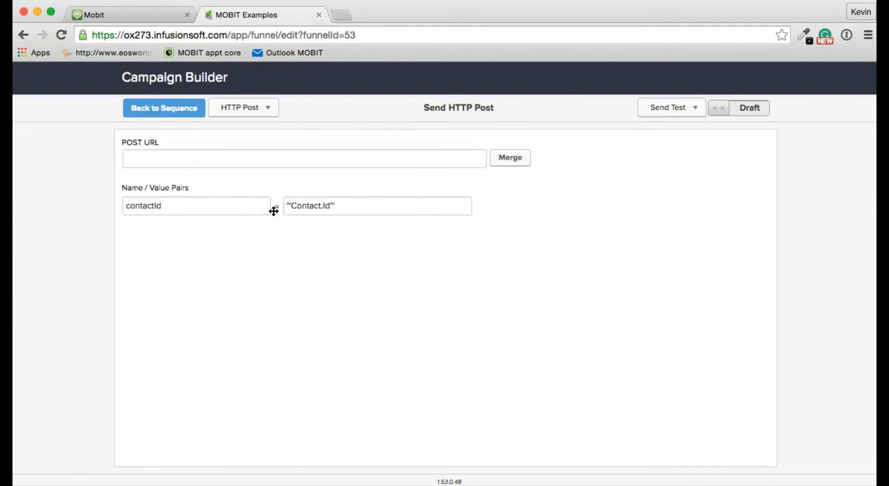
key("super+Tab")
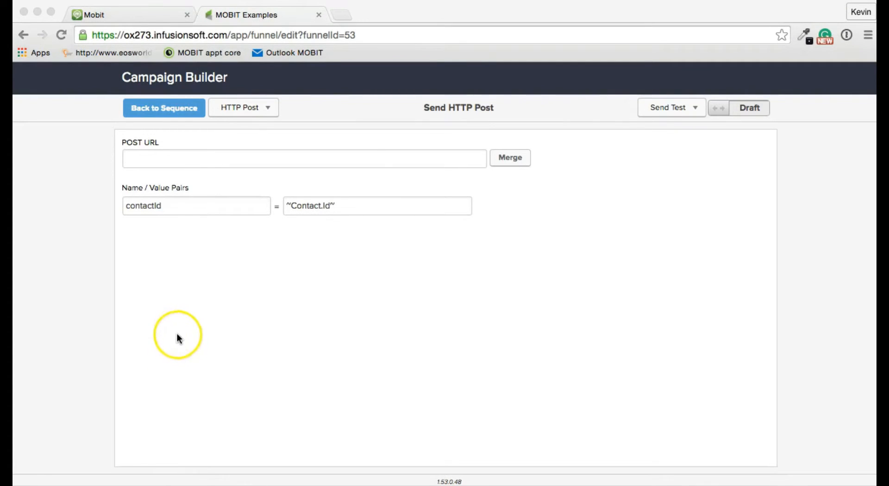
left_click(173, 110)
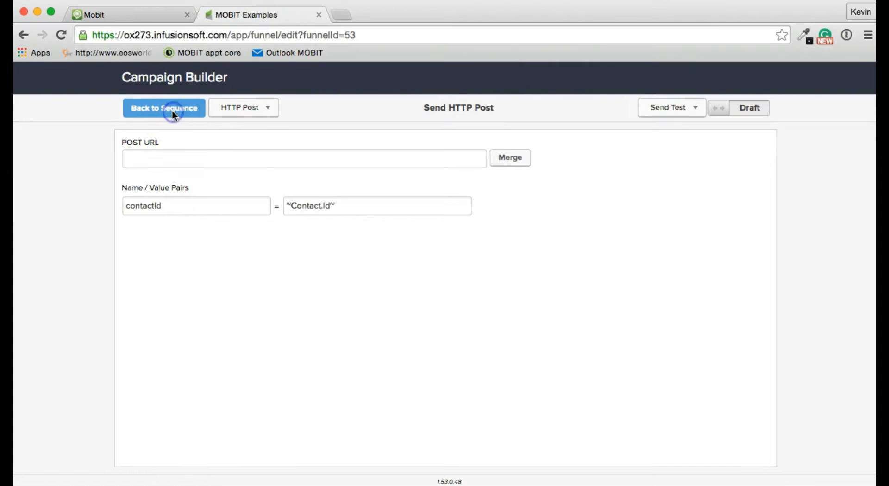
- Return to the campaign map and switch over to the Mobit dashboard tab
left_click(174, 111)
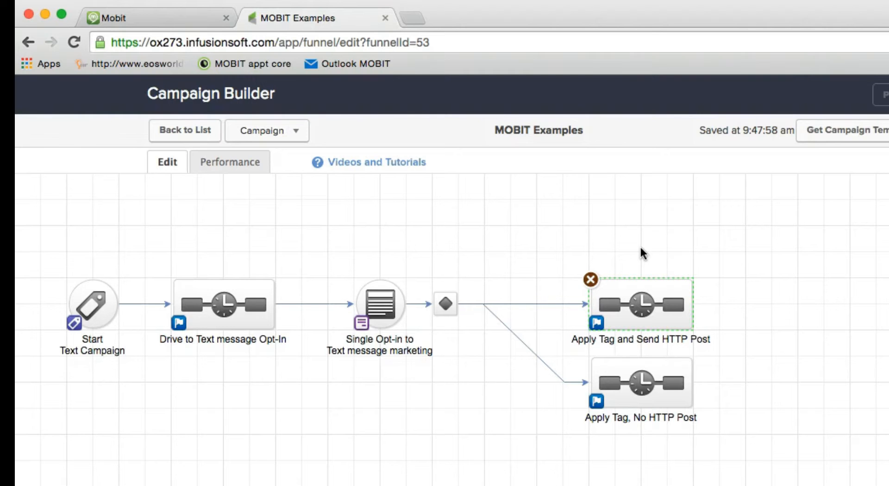
left_click(179, 18)
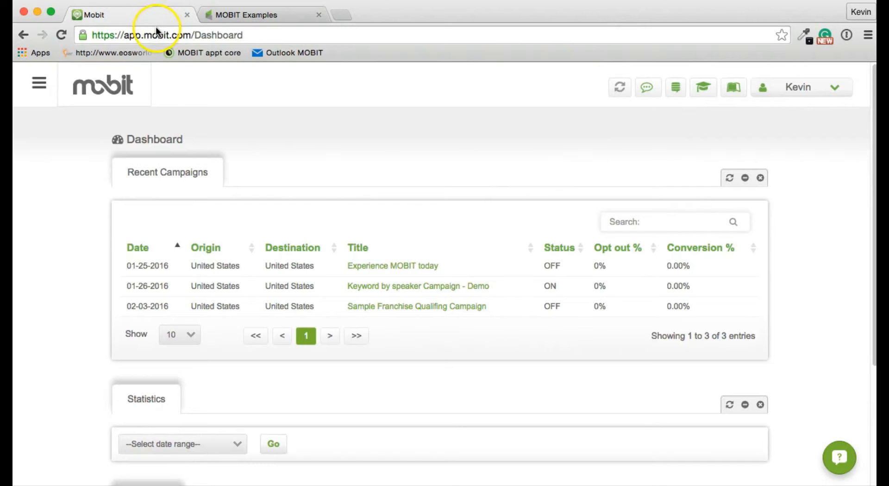
- Create and save a Mobit campaign 'Http Post from Infusionsoft', with description 'Http Post from Infusionsoft.', targeting United States
left_click(39, 82)
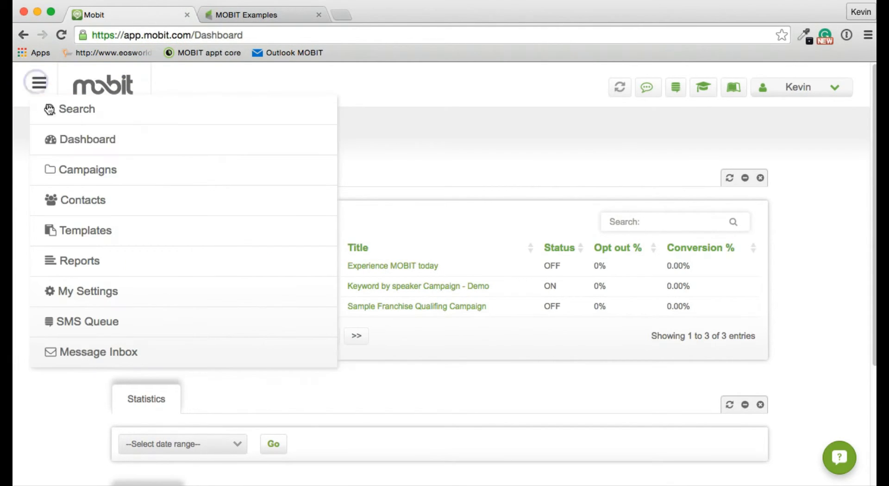
left_click(63, 180)
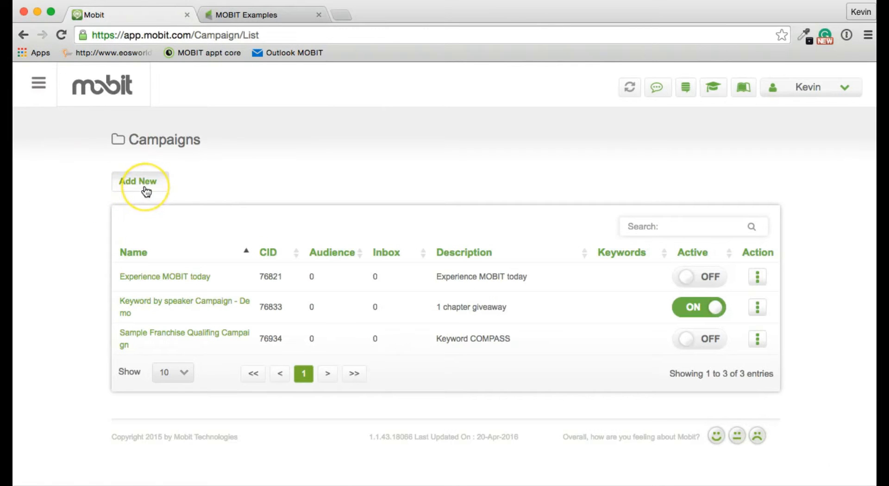
left_click(145, 187)
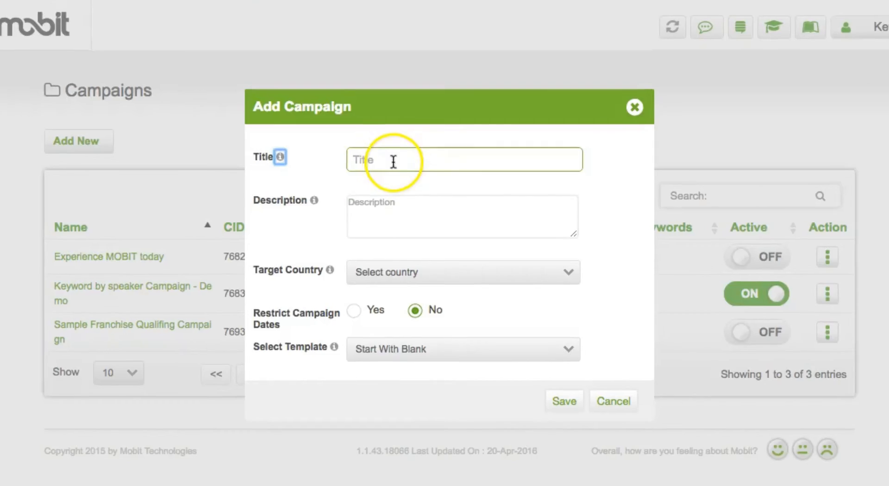
left_click(393, 161)
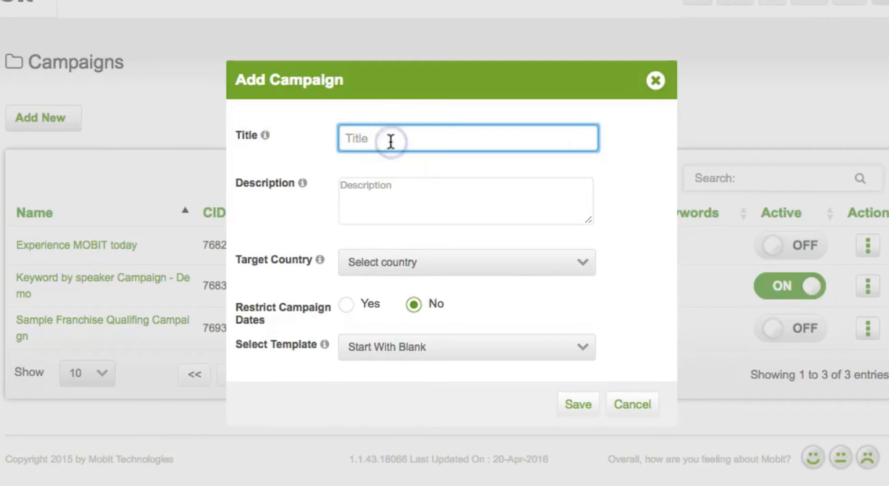
type("Http Post from Infusionsoft")
key("Tab")
type("Http Post from Infusionsoft.a")
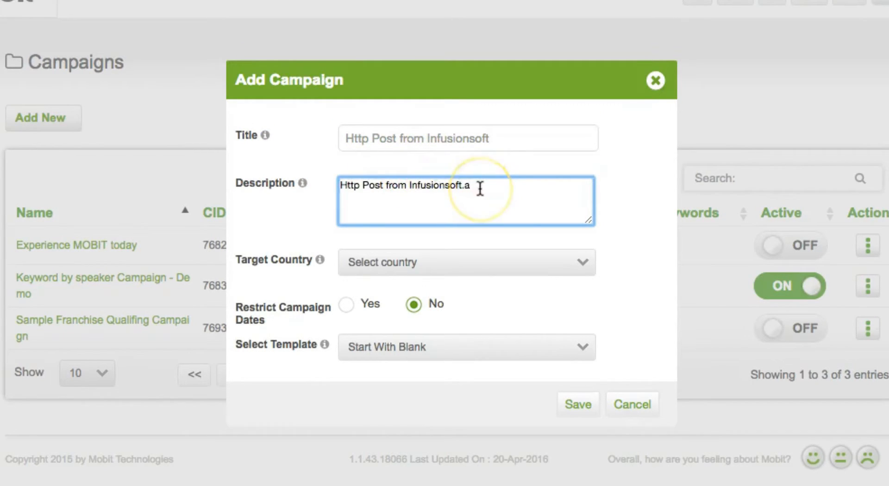
key("BackSpace")
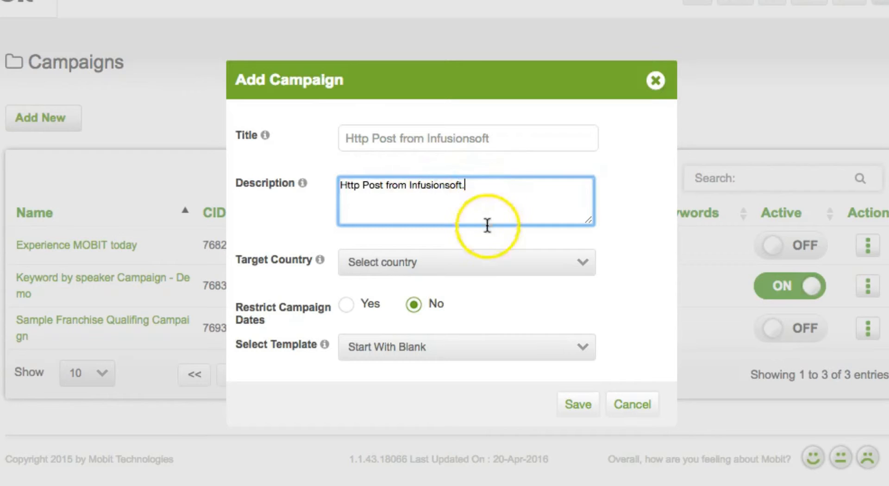
left_click(481, 271)
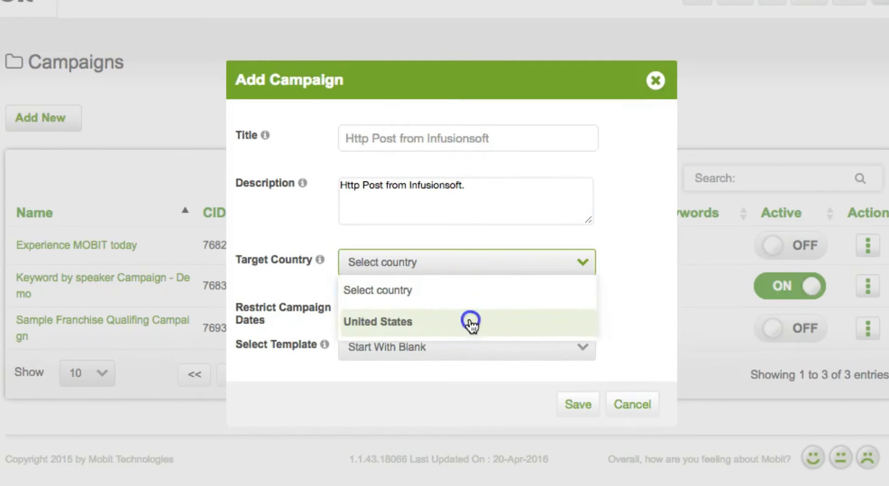
left_click(471, 323)
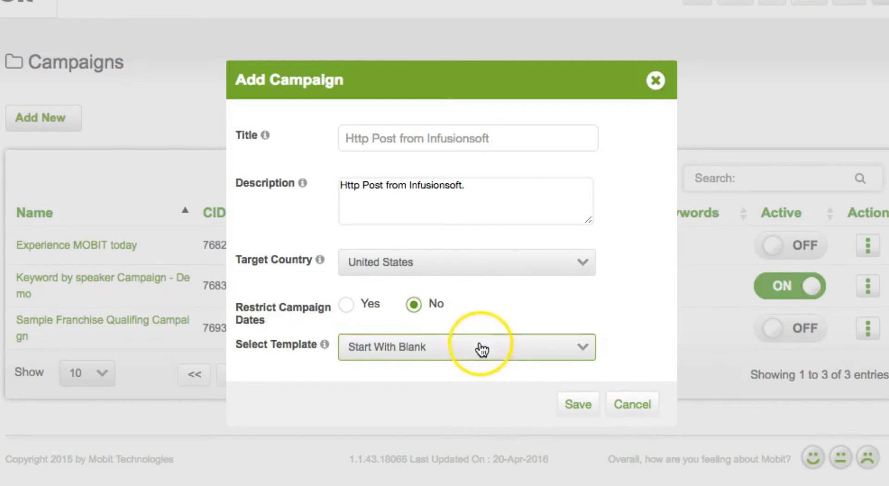
left_click(590, 407)
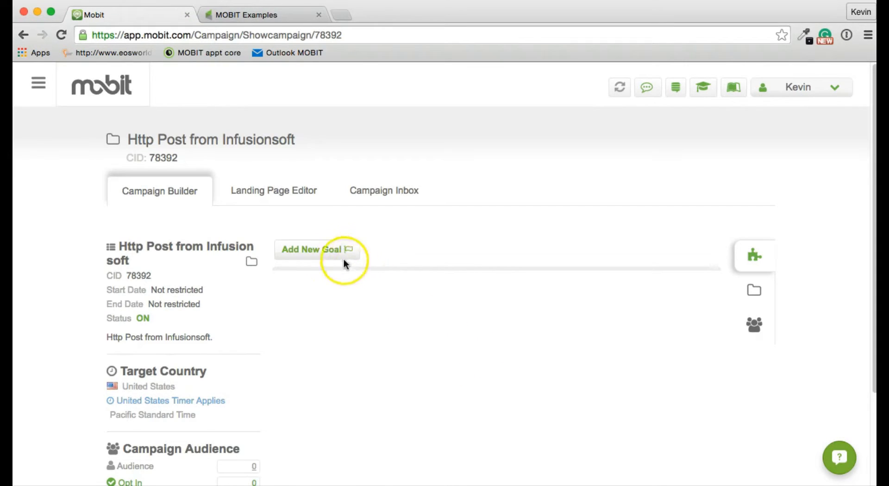
- Add and save a Trigger goal with the description 'Trigger For Http Post'
left_click(328, 253)
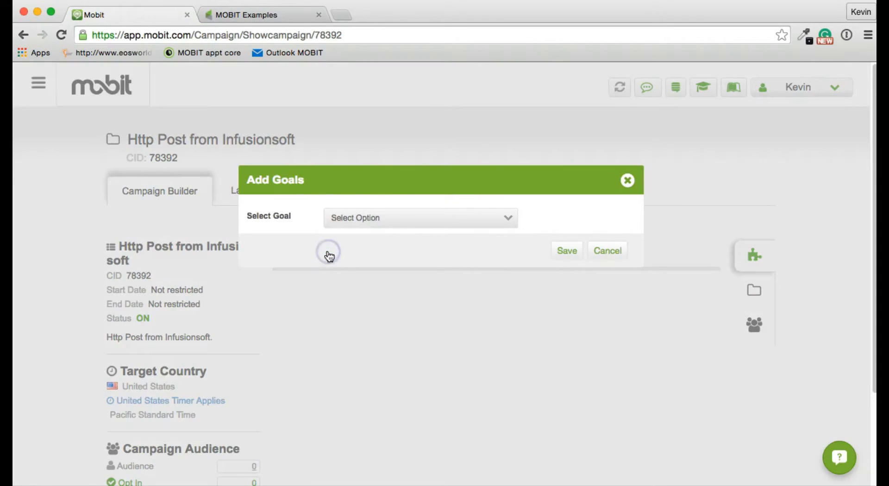
left_click(451, 221)
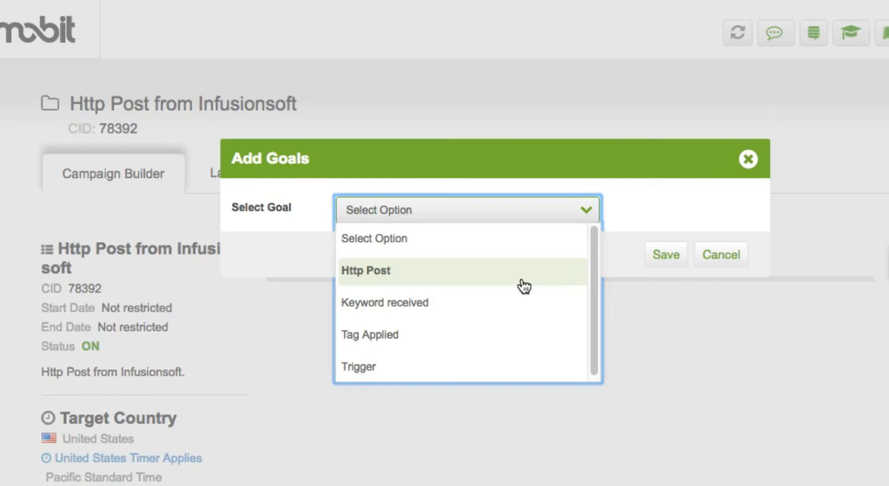
left_click(485, 376)
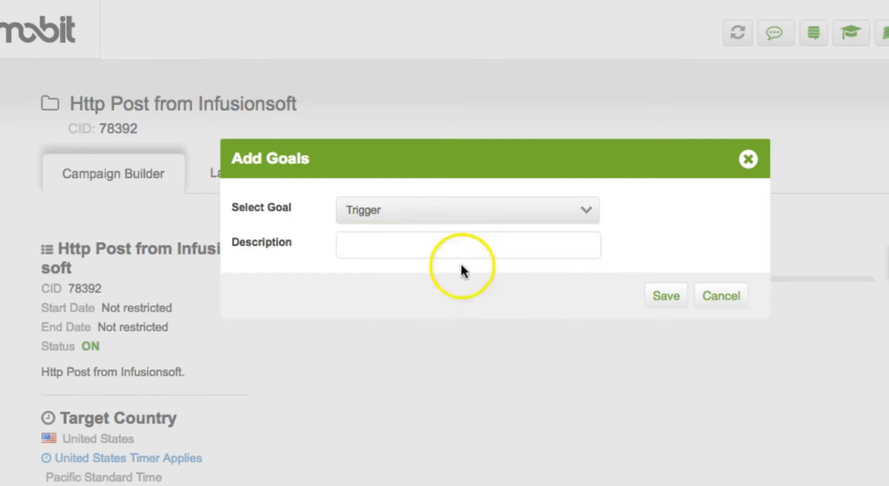
left_click(460, 242)
type("Trigger For Http Post")
left_click(662, 297)
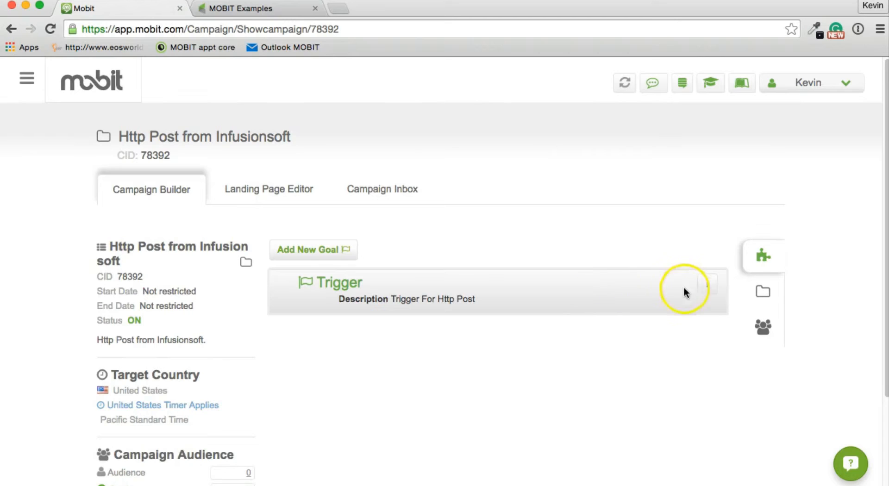
- Add a Send Mobit/SMS action under the Trigger goal, described 'New Video!', as a MOBIT text
left_click(710, 283)
left_click(677, 306)
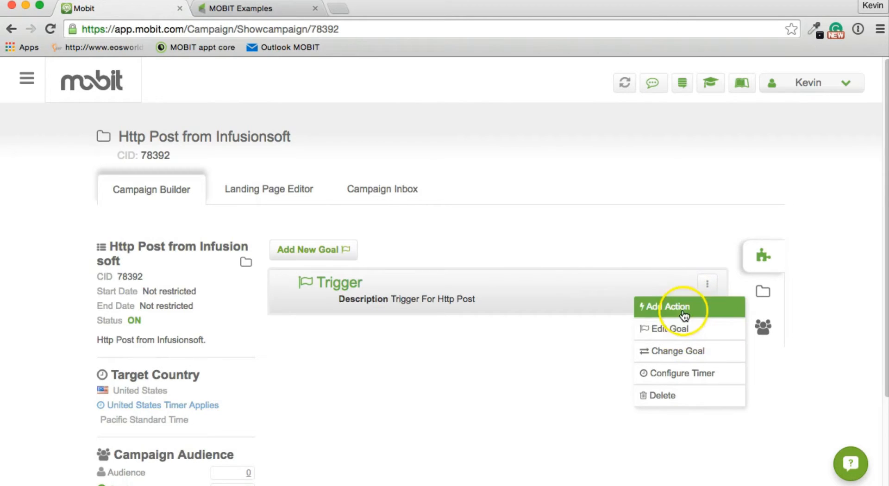
left_click(419, 217)
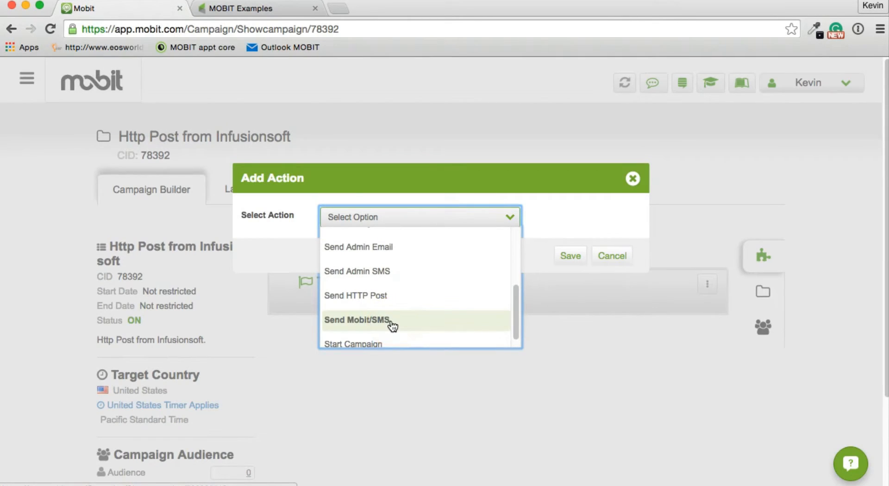
left_click(378, 327)
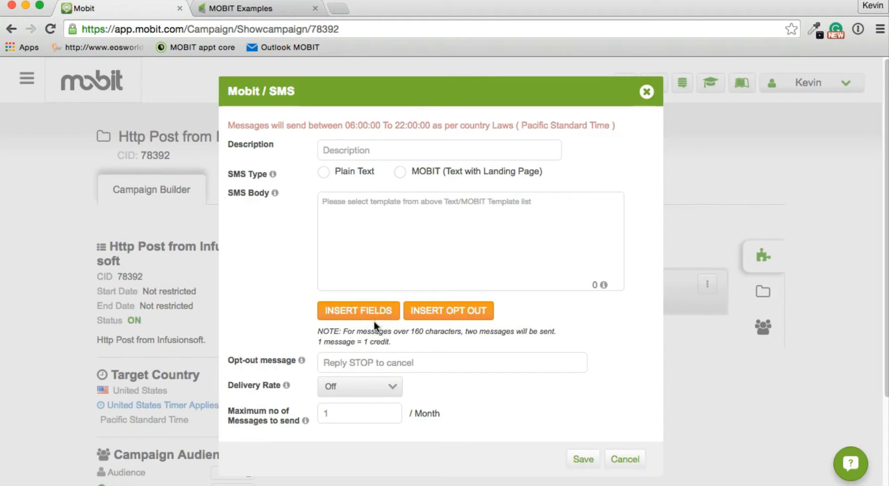
left_click(343, 150)
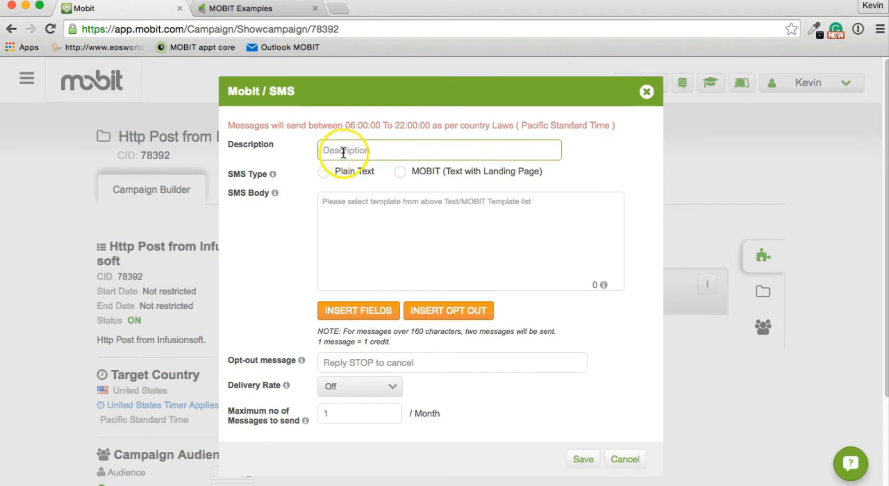
type("New Video!")
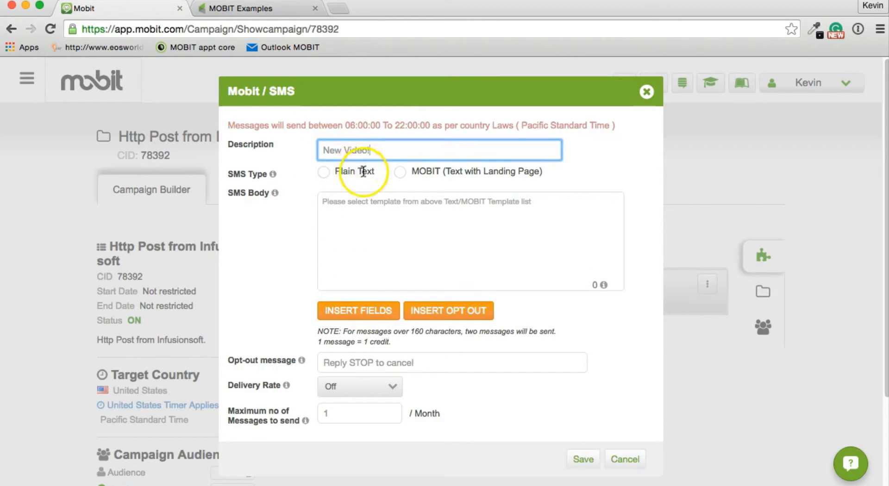
left_click(401, 172)
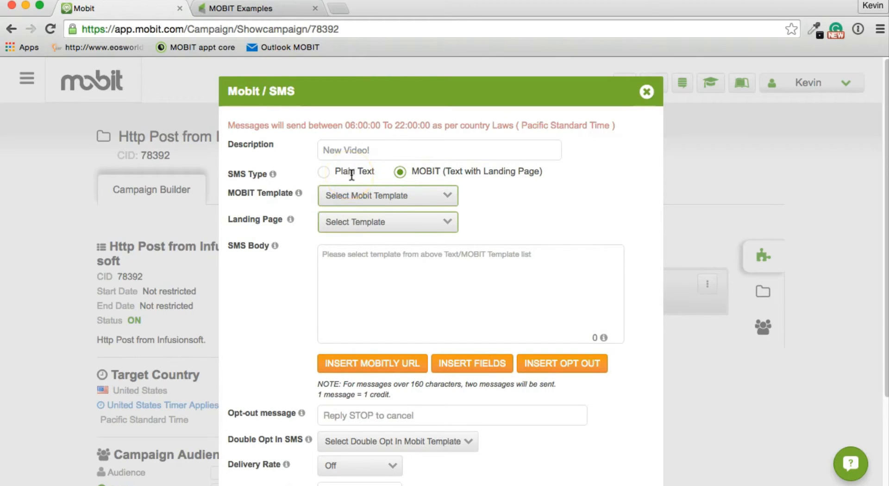
- Choose Default Mobit Template, the Index .. 91450 landing page and Generic Double Opt in SMS, then save
left_click(397, 196)
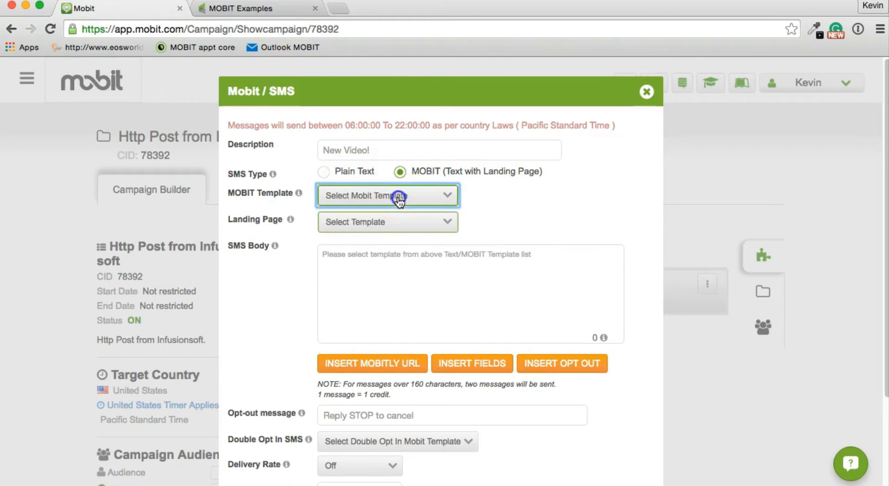
left_click(386, 240)
left_click(386, 236)
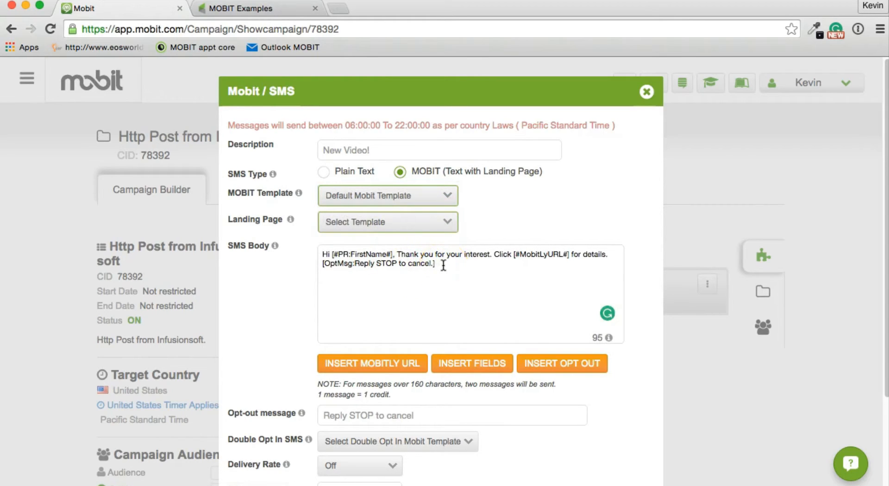
left_click(452, 223)
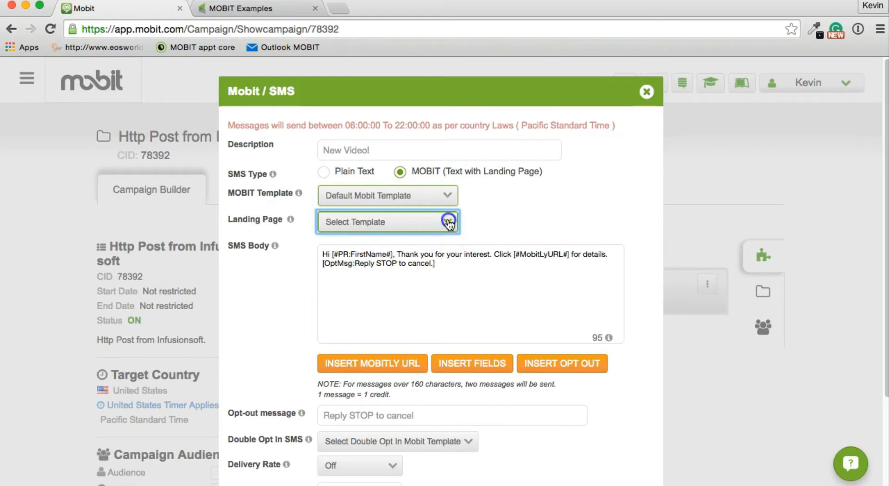
left_click(427, 264)
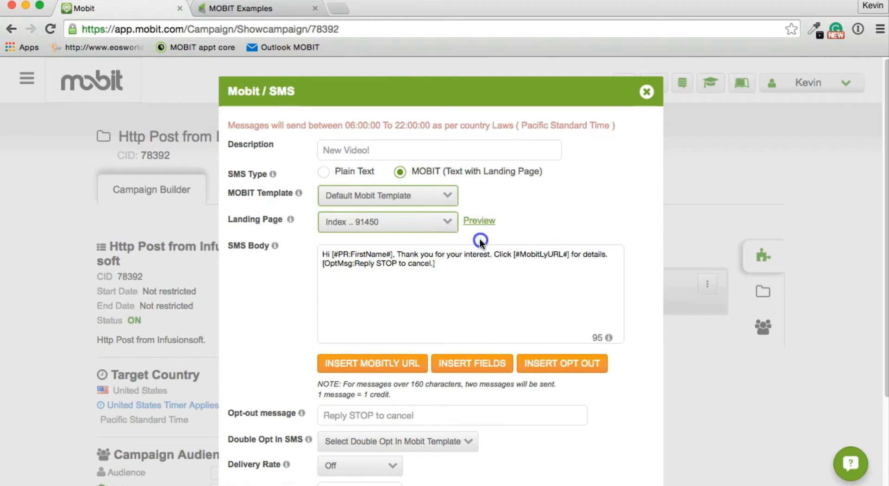
left_click(370, 445)
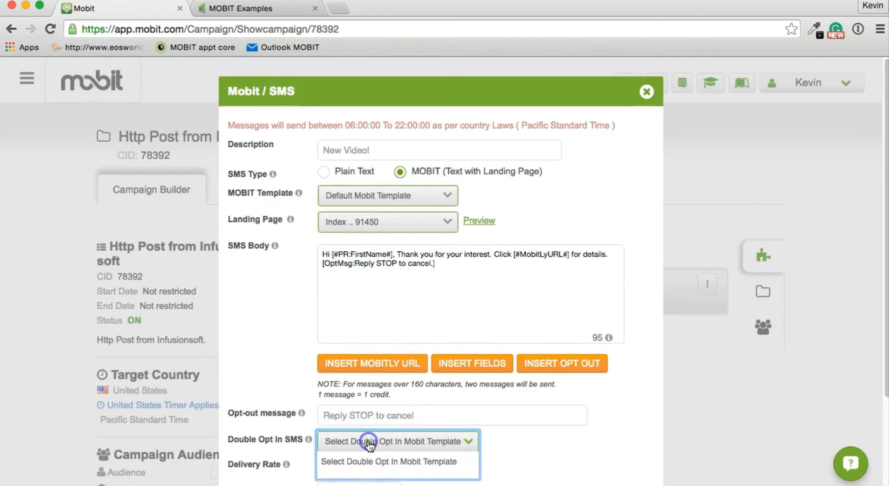
scroll(371, 458, "down", 1)
left_click(367, 478)
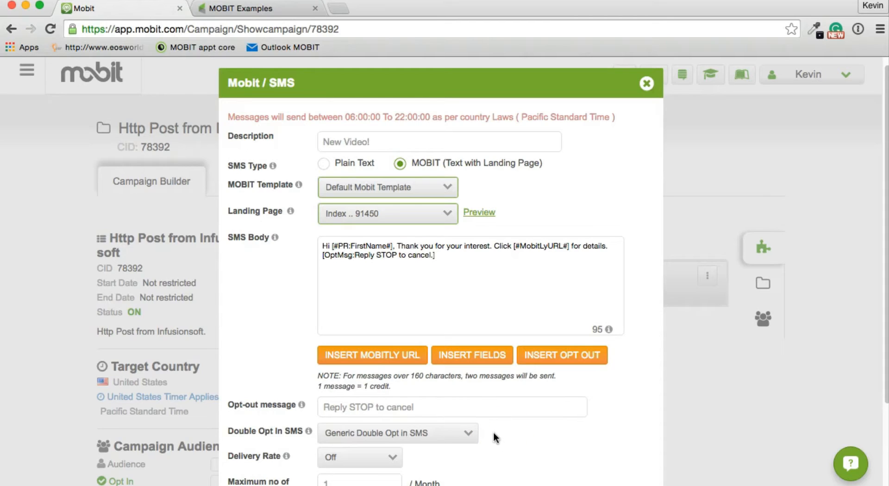
scroll(607, 435, "down", 3)
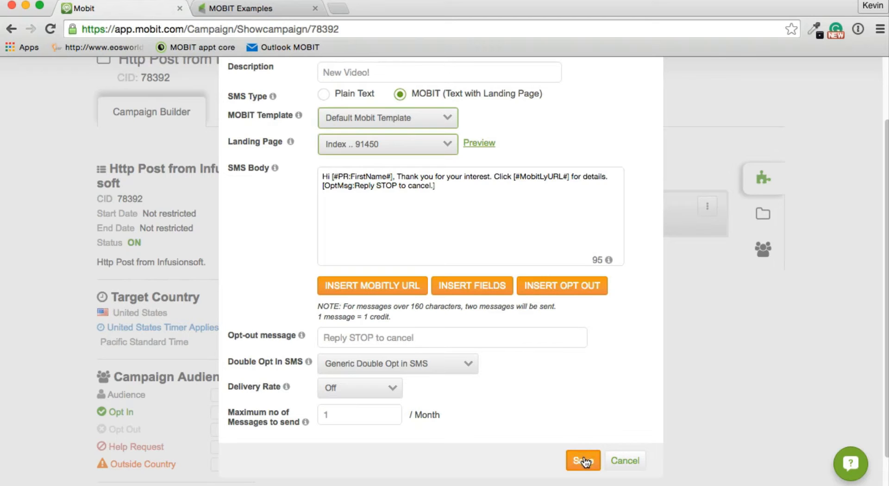
left_click(586, 459)
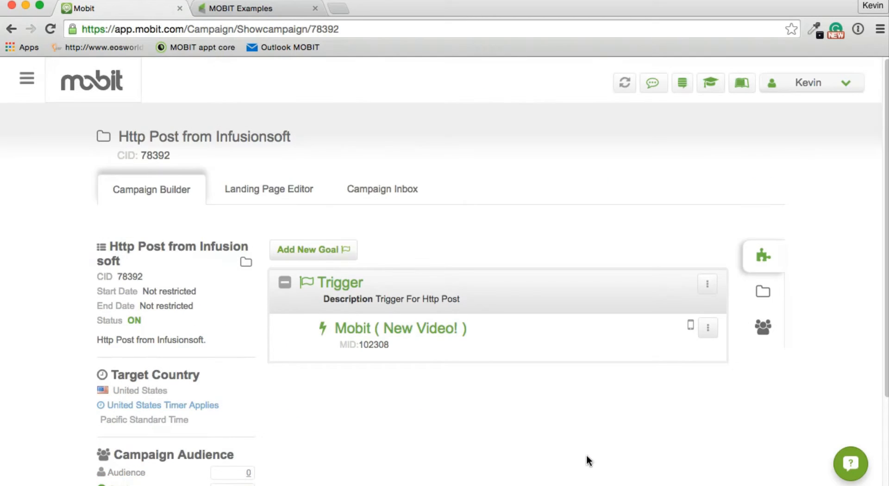
- Start a new MOBIT SMS template titled 'New Video Infusionsoft HTTP Post Double Opt-in'
left_click(25, 88)
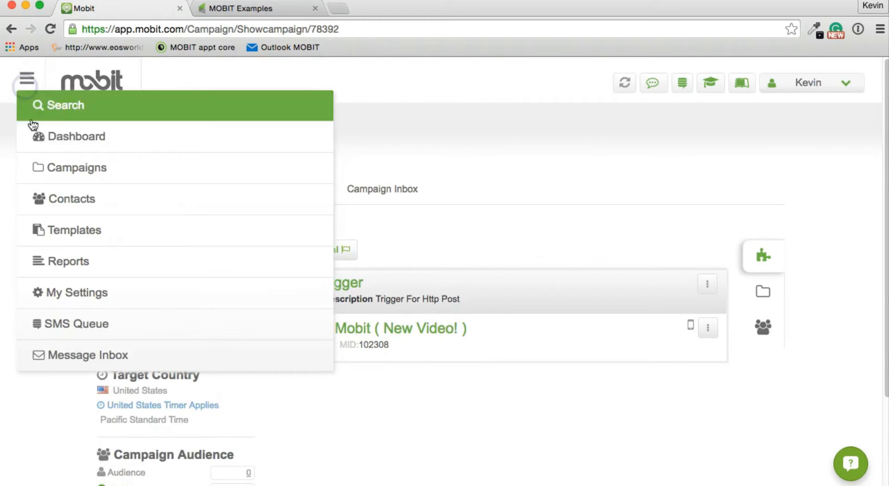
left_click(68, 236)
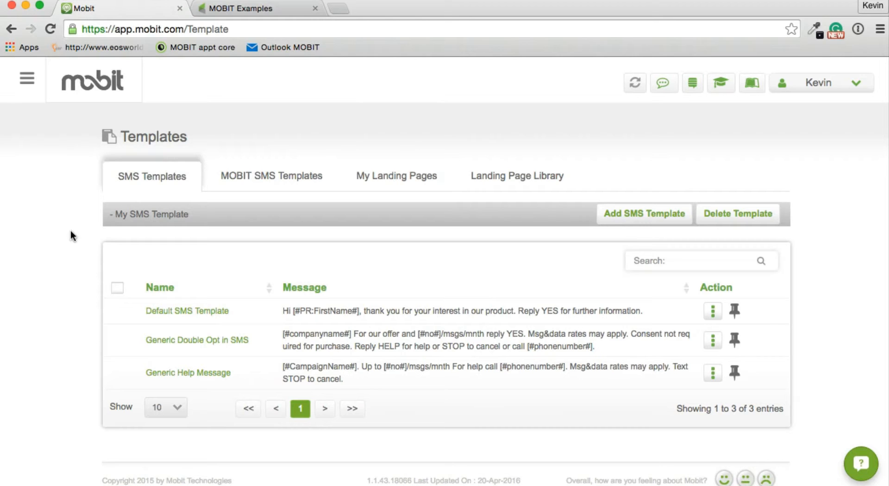
left_click(277, 182)
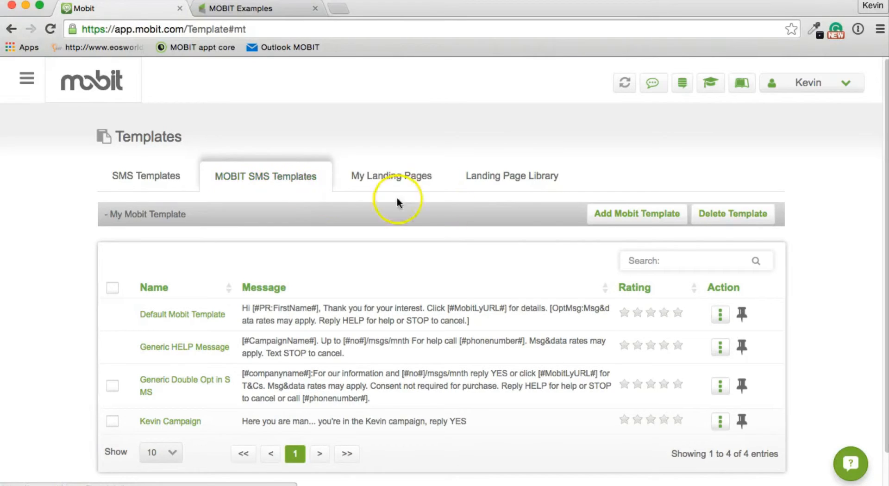
left_click(654, 221)
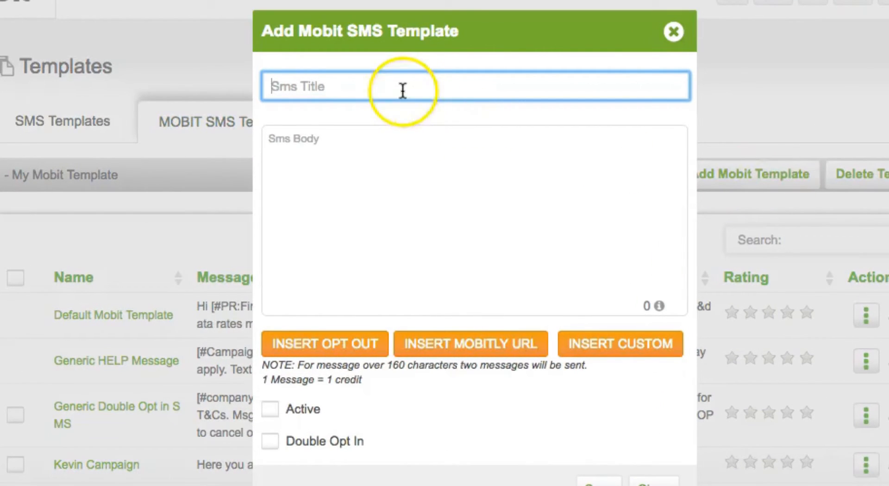
left_click(403, 91)
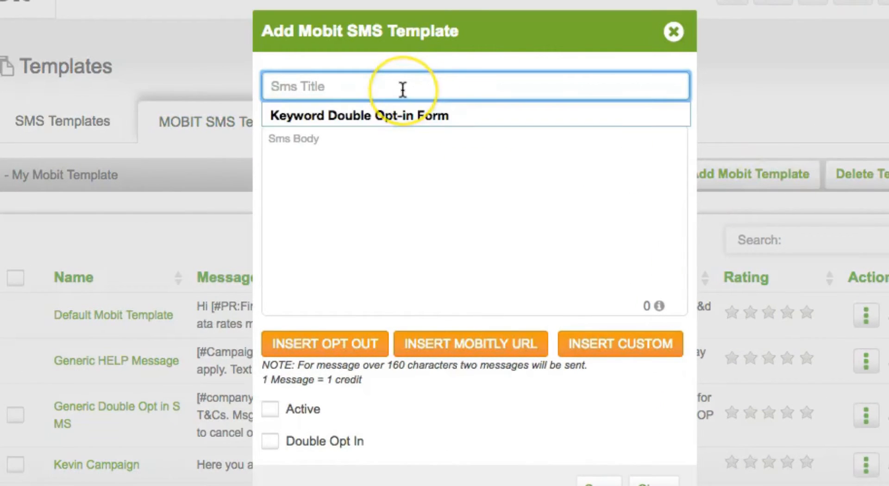
type("New Video Infusionsoft HTTP Post Double Opt-in")
- Paste in the opt-in message body, mark the template Active and Double Opt In, and save it
left_click(455, 188)
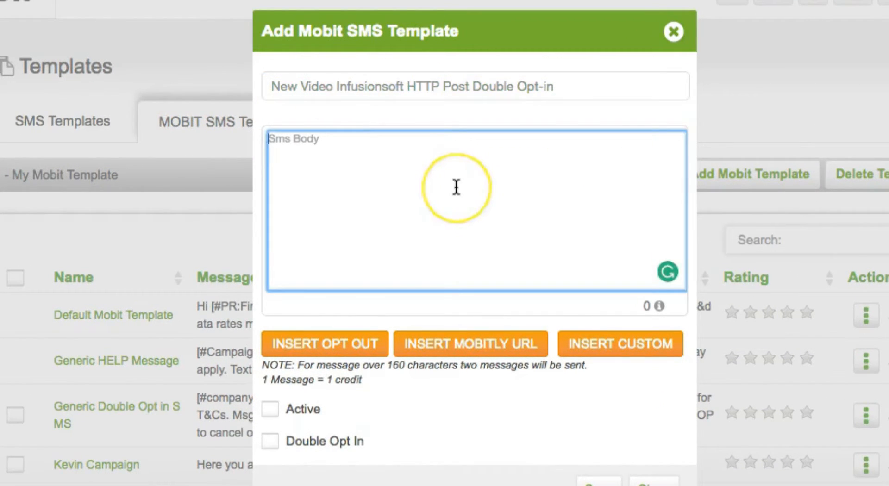
type("CPT Ron: Reply Yes for New Video")
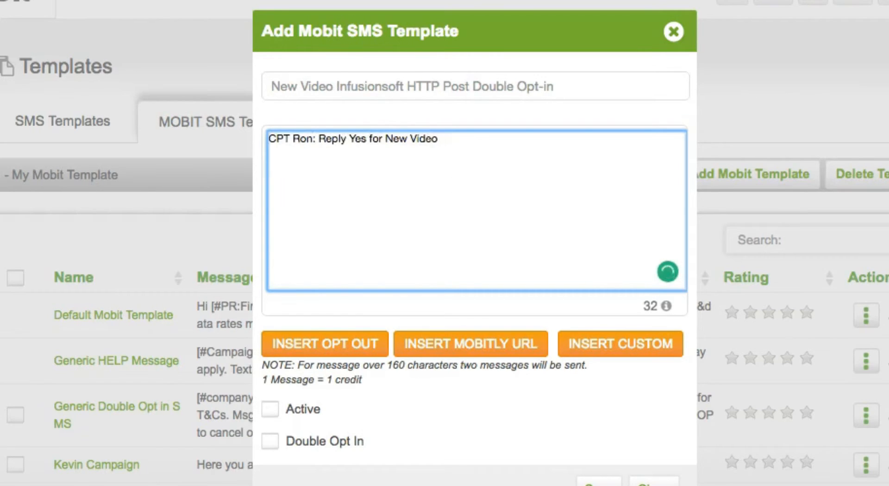
key("super+a")
type("CPT Ron: Reply YES for the New Video!  will receive periodic text messages delivered via automated technology. Consent is not a condition of any purchase.")
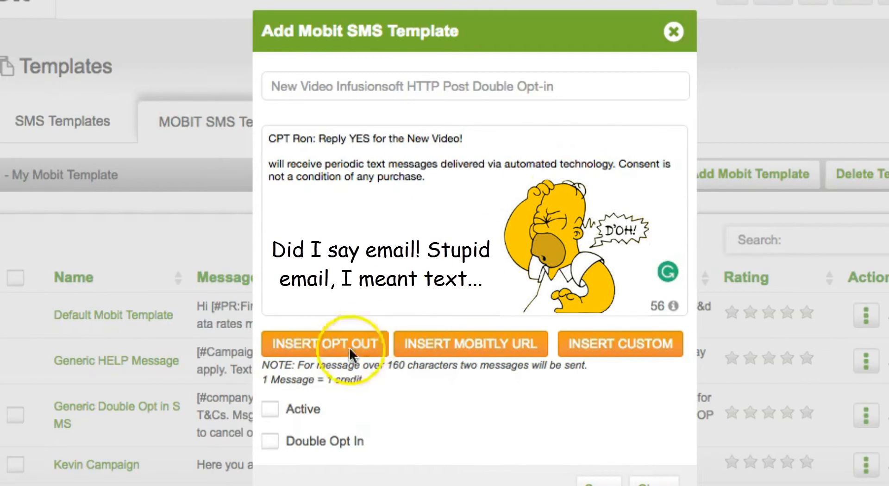
left_click(273, 410)
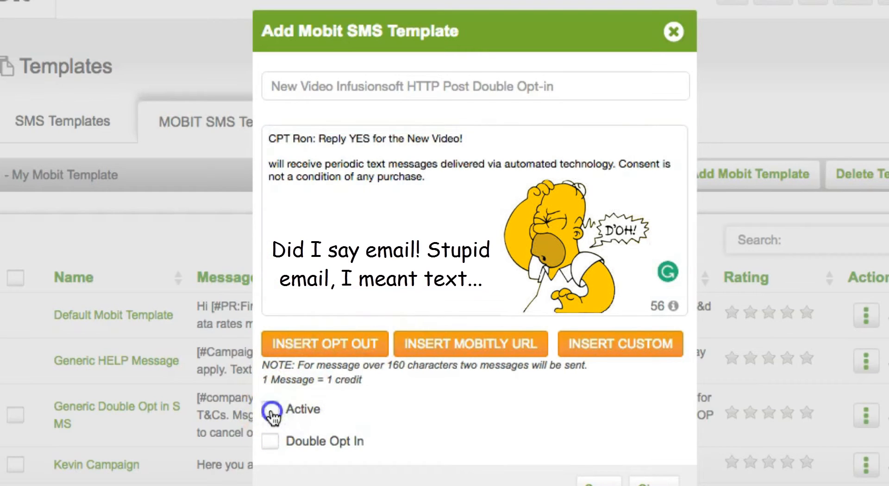
left_click(271, 443)
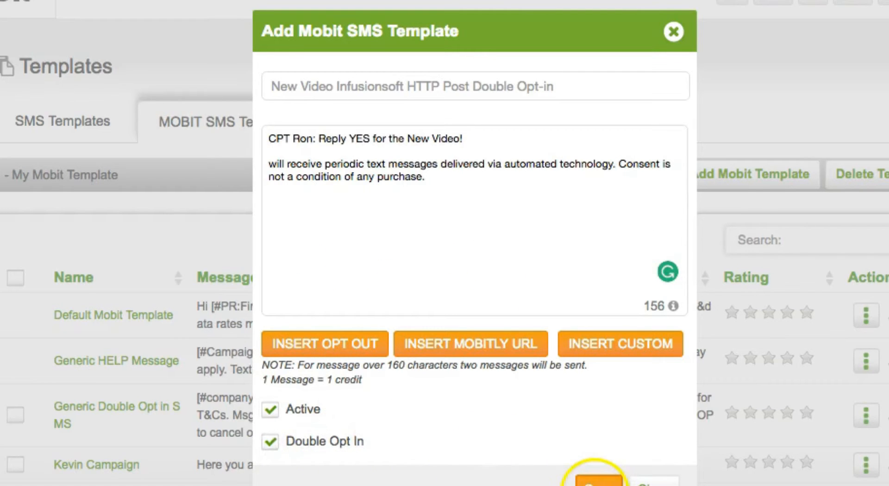
left_click(598, 482)
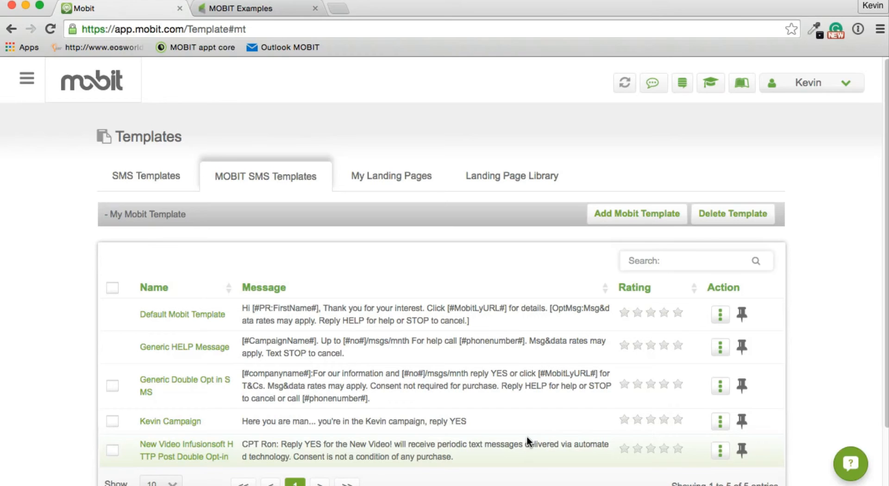
- Return to the campaigns list and open the Http Post from Infusionsoft campaign
left_click(27, 81)
left_click(48, 168)
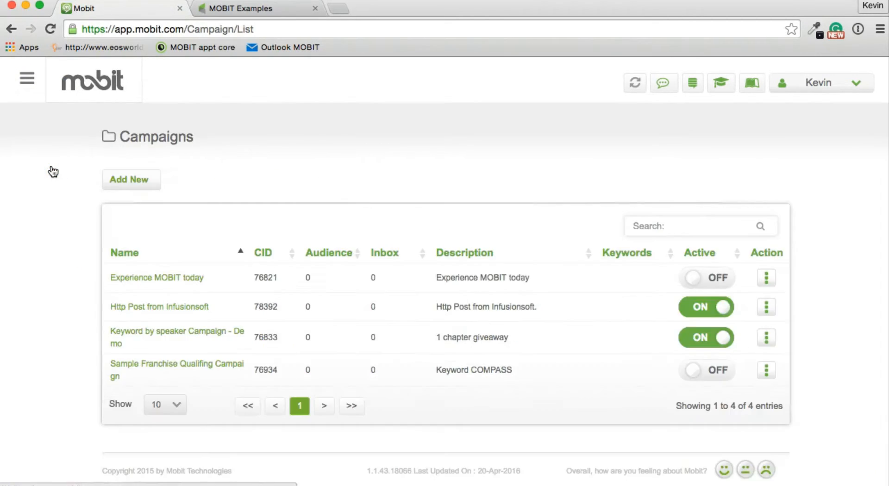
left_click(139, 198)
left_click(122, 288)
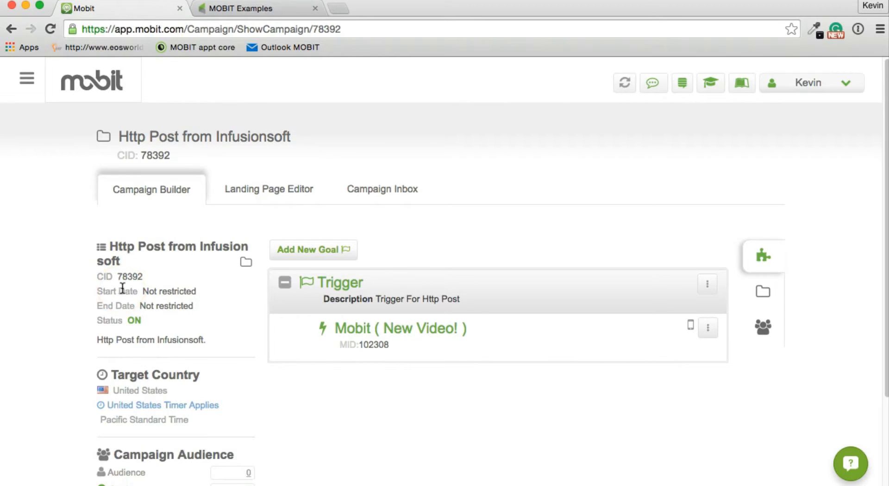
- Switch the New Video! action's double opt-in SMS to New Video Infusionsoft HTTP Post
left_click(707, 329)
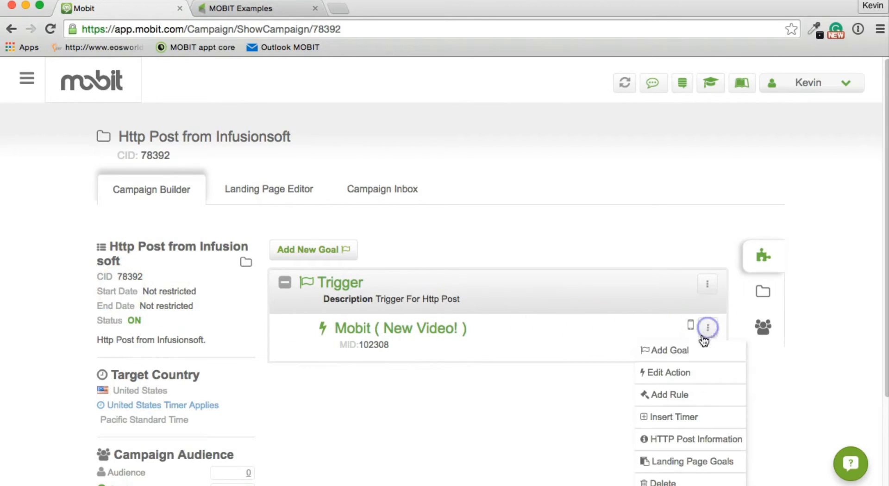
left_click(697, 380)
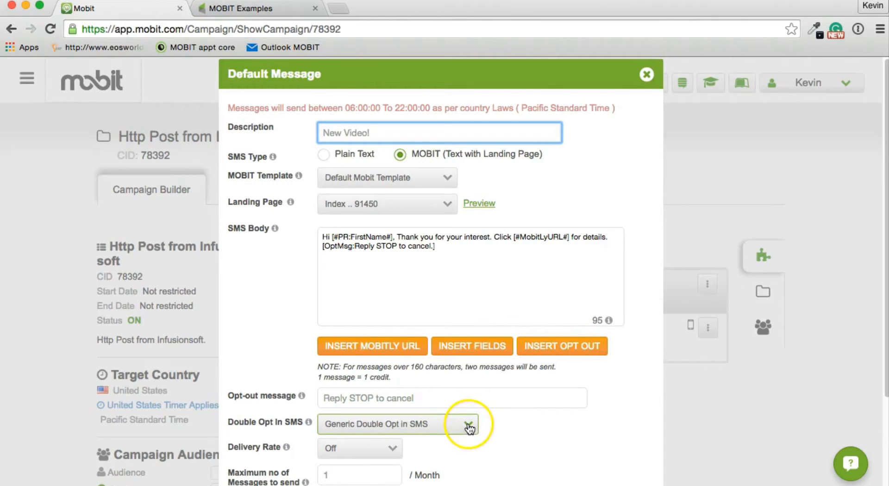
left_click(469, 426)
scroll(469, 428, "down", 2)
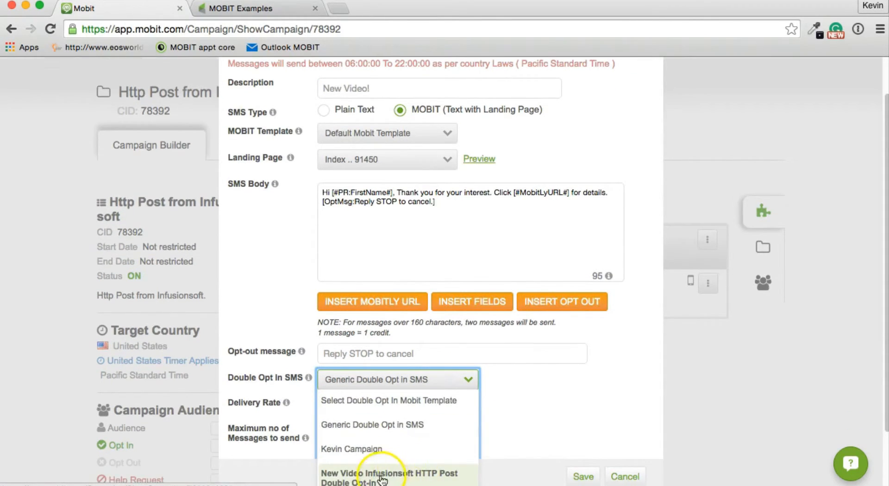
left_click(401, 480)
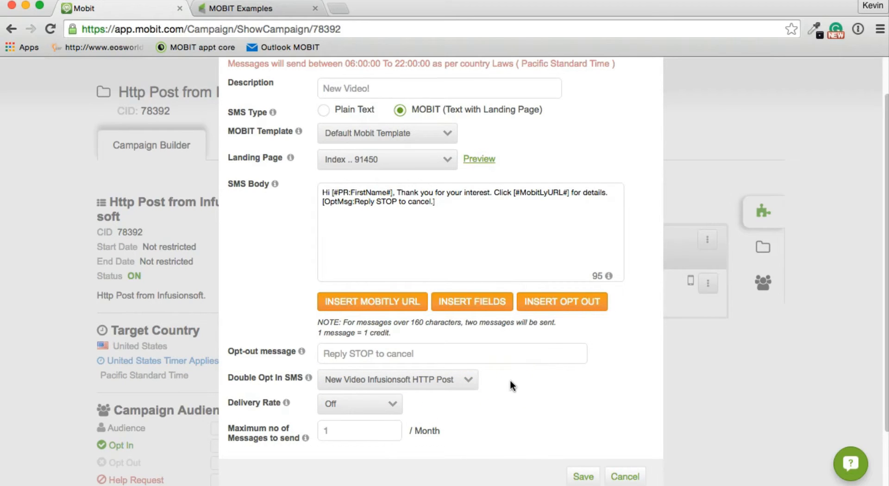
- Rewrite the SMS body to 'Awesome, Just CLICK' with the opt-out text on its own line, and save
left_click(393, 222)
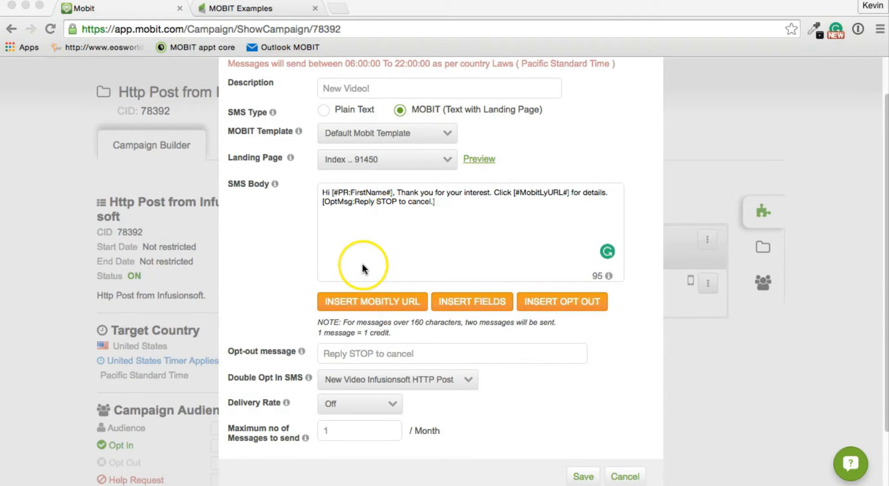
double_click(325, 192)
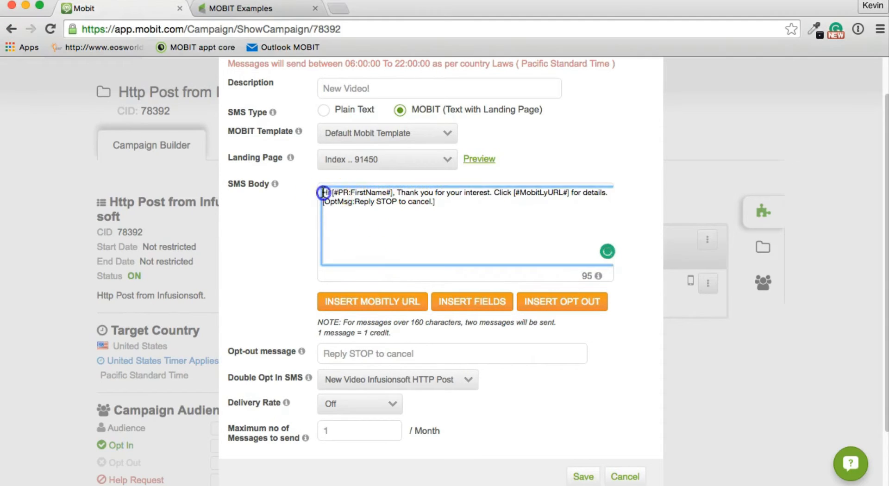
type("Awesome,")
key("Right")
key("Right")
key("Right")
key("Right")
key("Right")
key("Right")
key("Right")
key("Right")
key("Right")
key("Right")
key("Right")
key("Right")
key("Right")
key("Right")
key("Right")
key("Right")
key("Right")
key("Right")
key("Right")
key("shift+Right")
key("shift+Right")
key("shift+Right")
key("shift+Right")
key("shift+Right")
key("shift+Right")
key("shift+Right")
key("shift+Right")
key("shift+Right")
key("shift+Right")
key("shift+Right")
key("shift+Right")
key("shift+Right")
key("shift+Right")
key("shift+Right")
key("shift+Right")
key("shift+Right")
key("shift+Right")
key("shift+Right")
key("shift+Right")
type("Just CLICK")
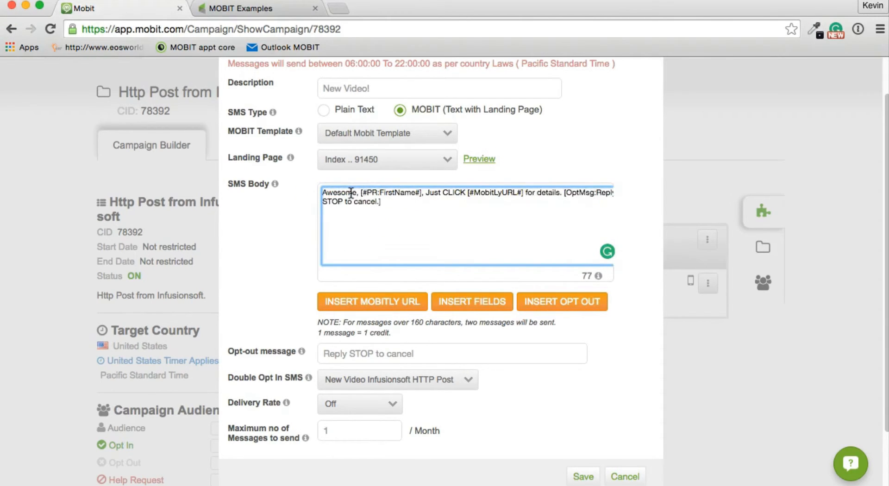
key("Right")
key("Right")
key("Right")
key("Right")
key("Right")
key("Right")
key("Right")
key("Right")
key("Right")
key("Right")
key("Right")
key("Right")
key("Right")
key("Right")
key("Right")
key("Right")
key("Right")
key("Right")
key("Right")
key("Right")
key("BackSpace")
key("BackSpace")
key("BackSpace")
key("BackSpace")
key("BackSpace")
key("BackSpace")
key("BackSpace")
key("BackSpace")
key("BackSpace")
key("BackSpace")
key("BackSpace")
key("BackSpace")
key("BackSpace")
key("Return")
key("Return")
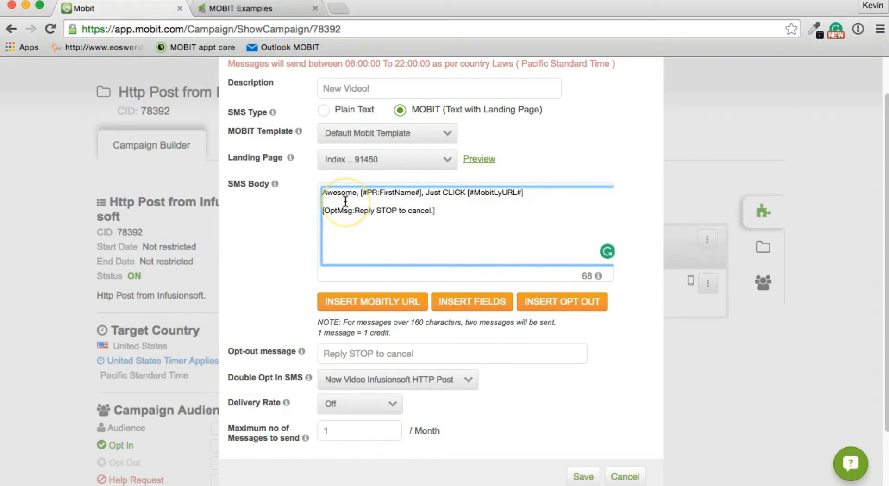
left_click(374, 197)
left_click(587, 478)
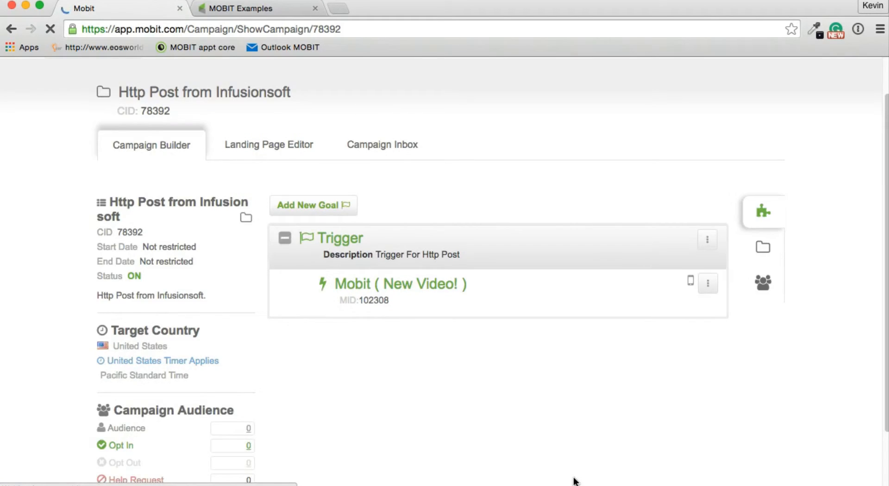
left_click(578, 451)
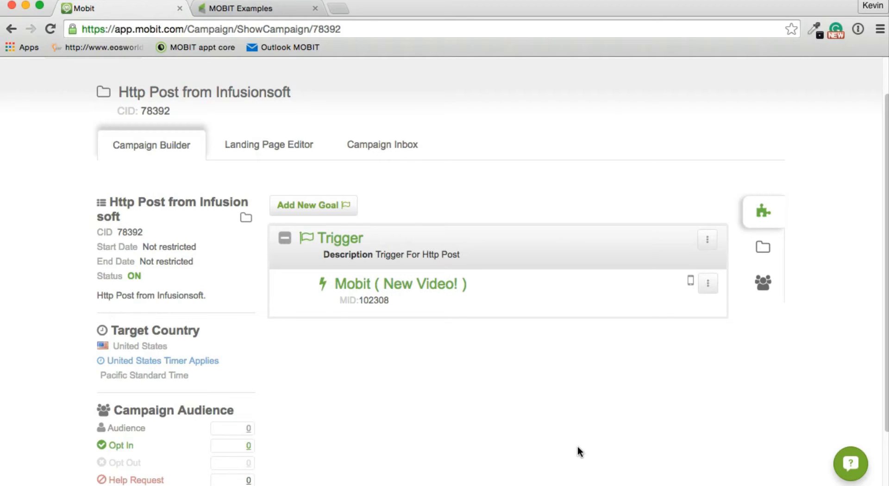
- Show the New Video! message's HTTP Post Information and select its entire Post URL
left_click(708, 284)
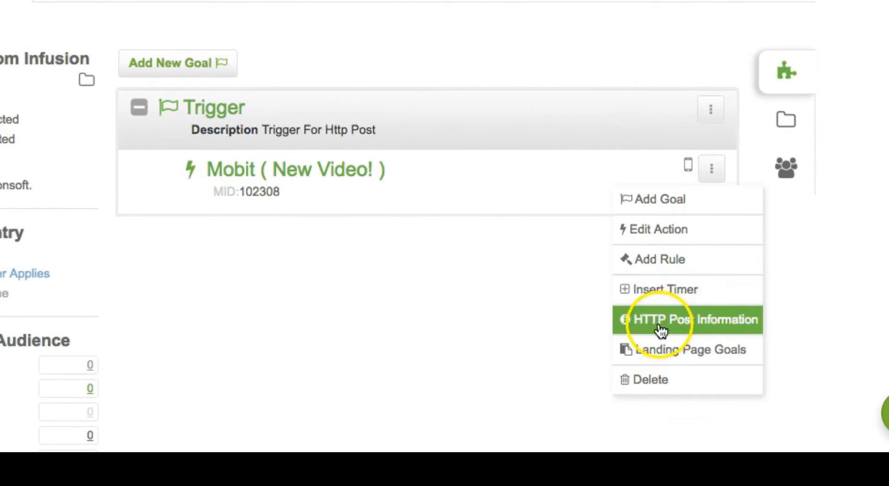
left_click(693, 327)
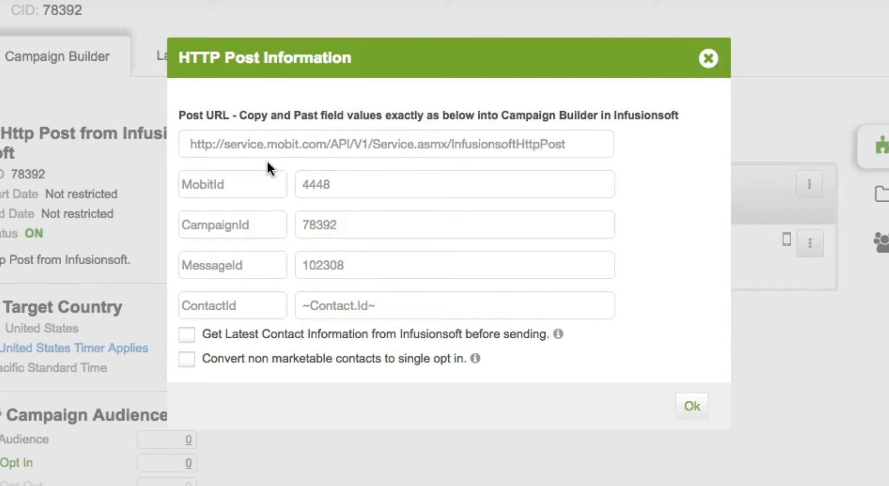
left_click(463, 145)
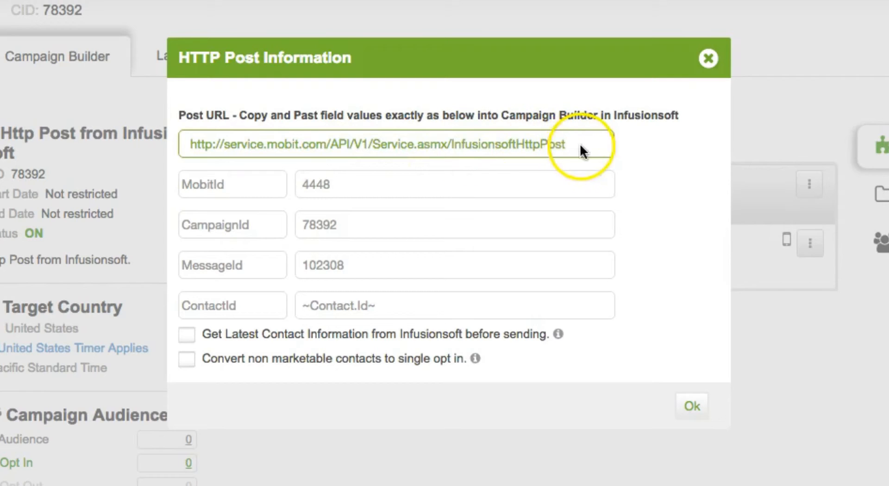
left_click_drag(582, 146, 181, 142)
key("super+c")
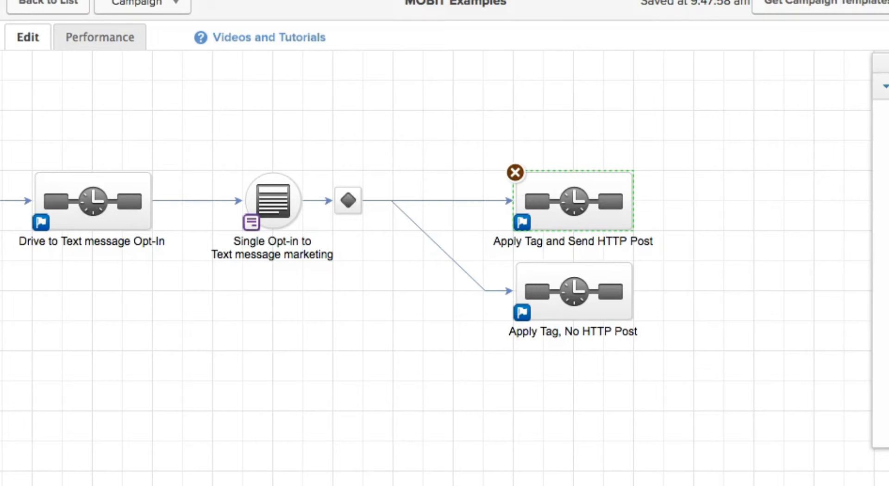
- Paste the Mobit Post URL into the Send HTTP Post step and add three more name/value pairs
double_click(602, 202)
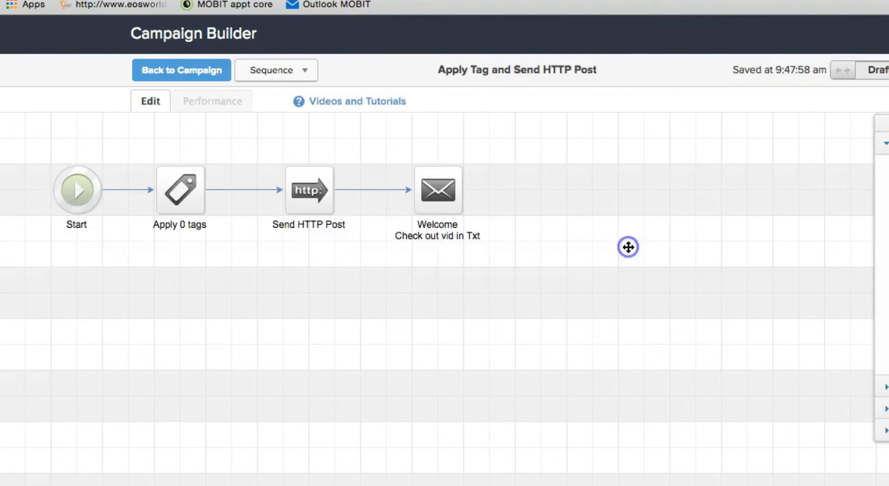
double_click(315, 194)
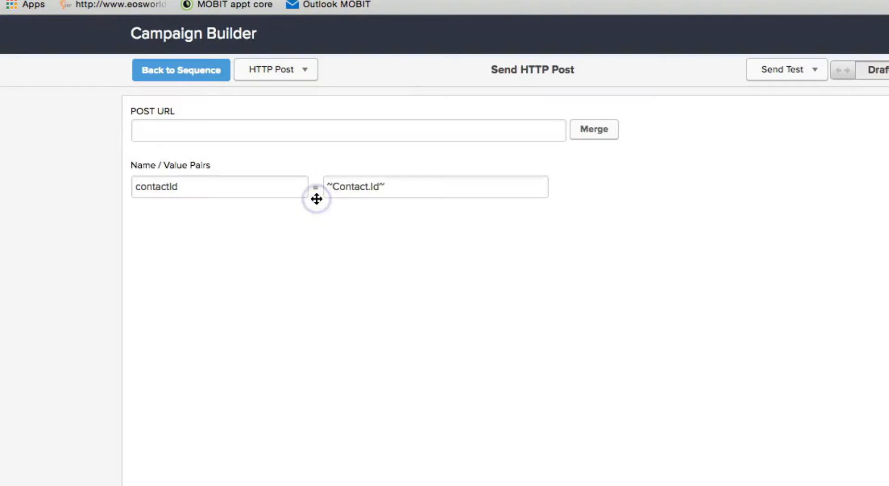
left_click(377, 132)
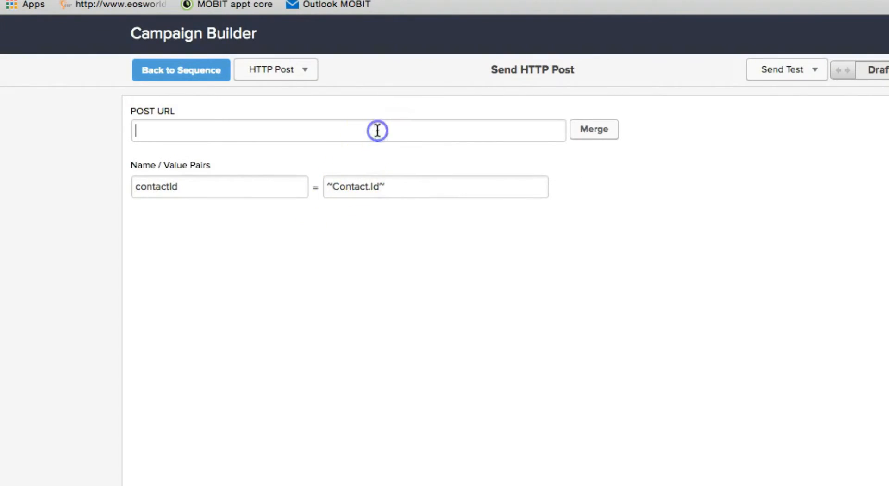
key("super+v")
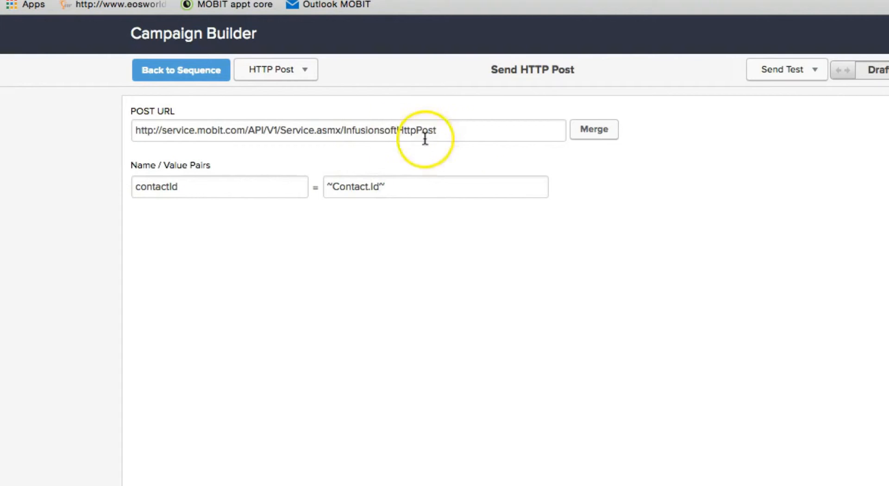
left_click(473, 155)
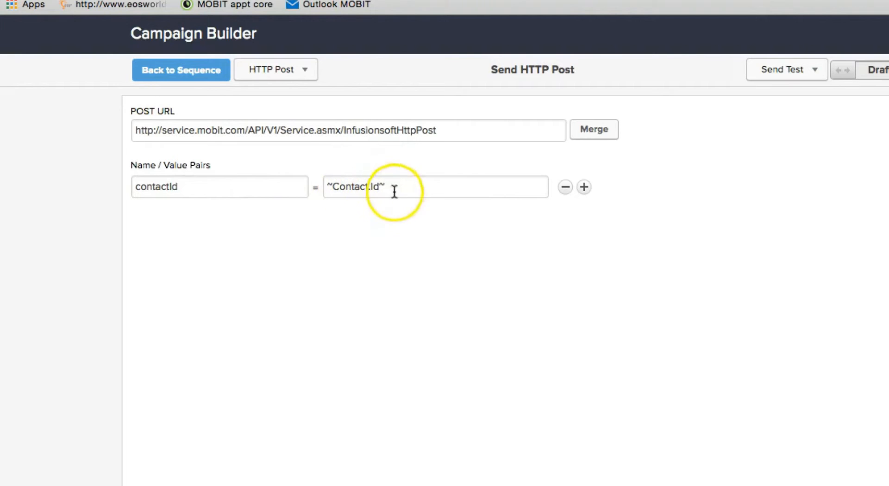
left_click(584, 188)
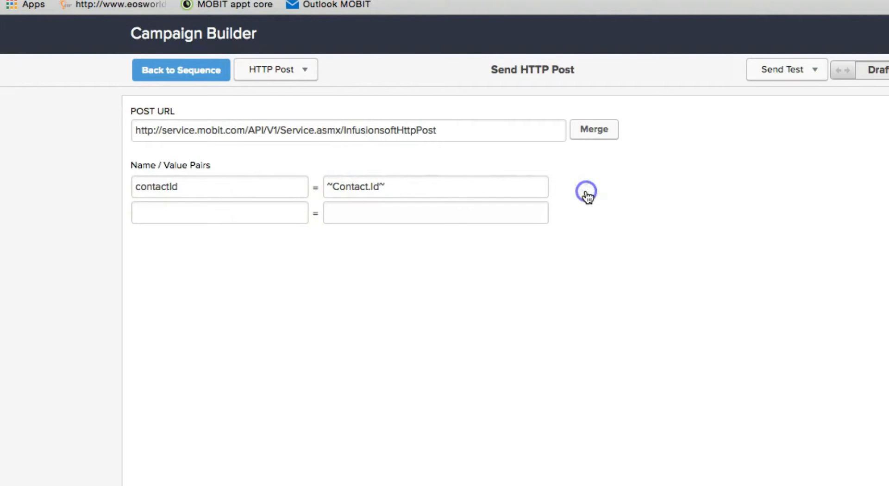
left_click(583, 213)
left_click(584, 240)
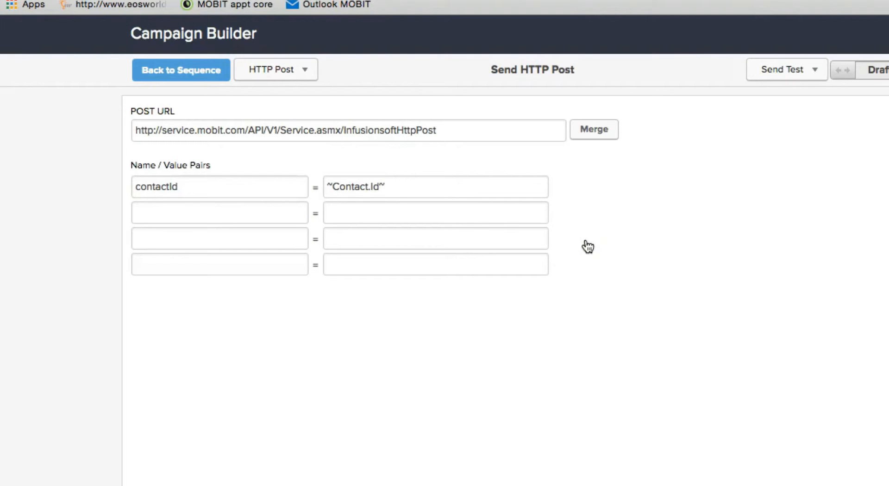
mouse_move(584, 240)
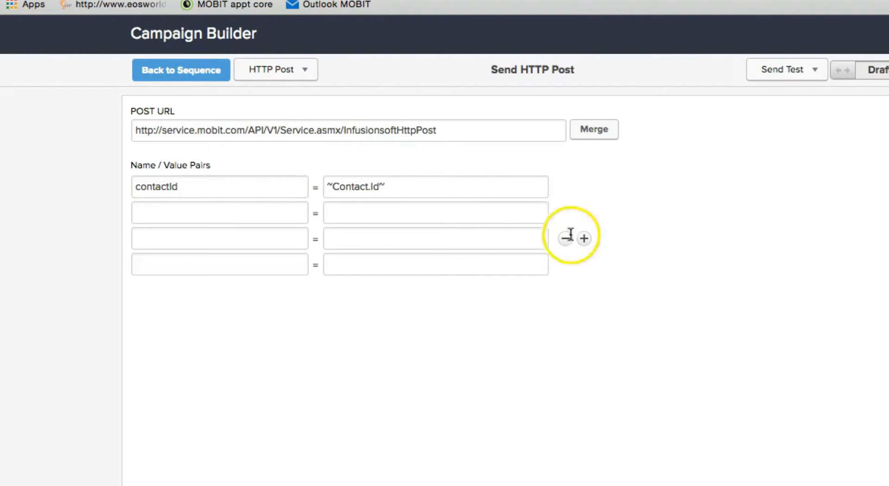
- Copy MobitId and its value 4448 from Mobit into the second name/value pair
left_click(155, 1)
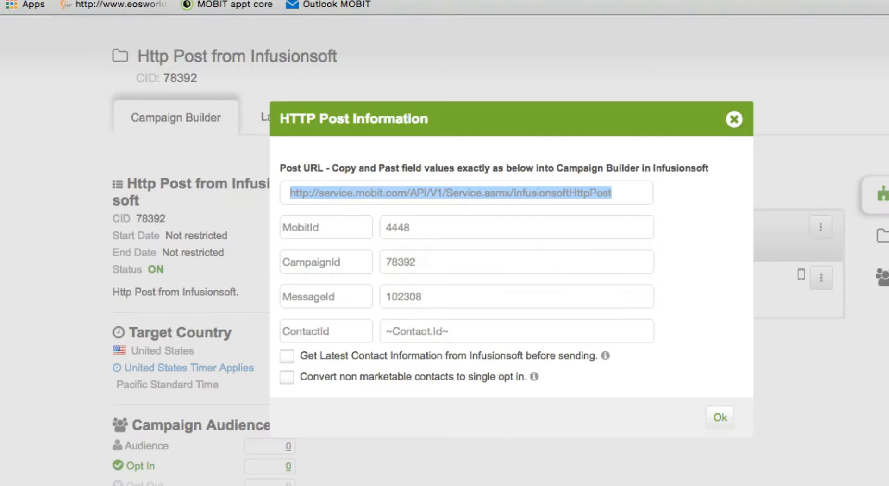
left_click_drag(319, 228, 308, 228)
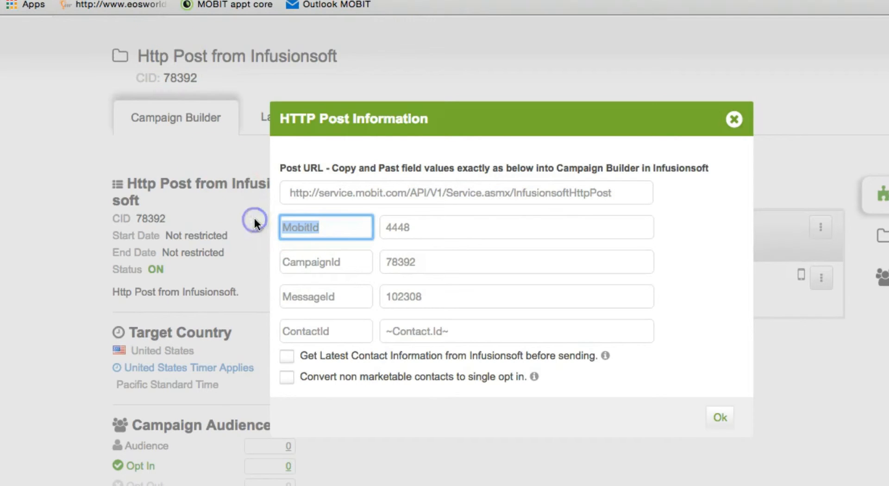
double_click(285, 237)
key("super+c")
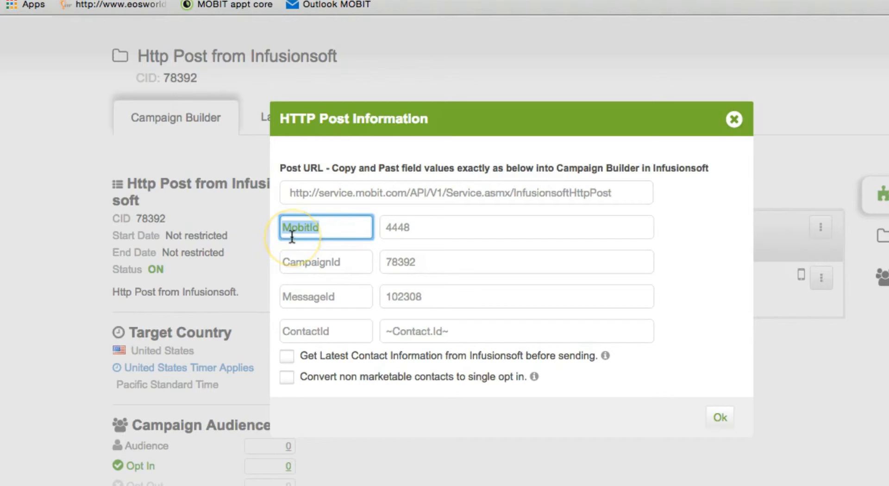
left_click(280, 1)
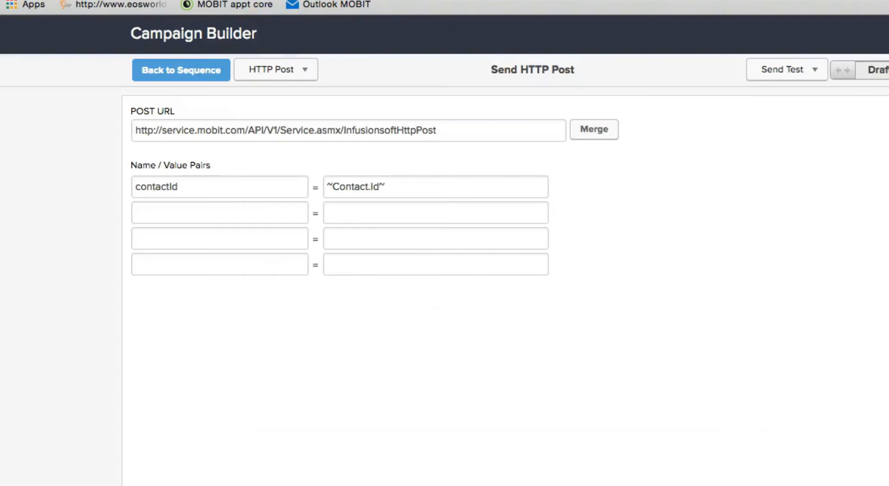
left_click(245, 219)
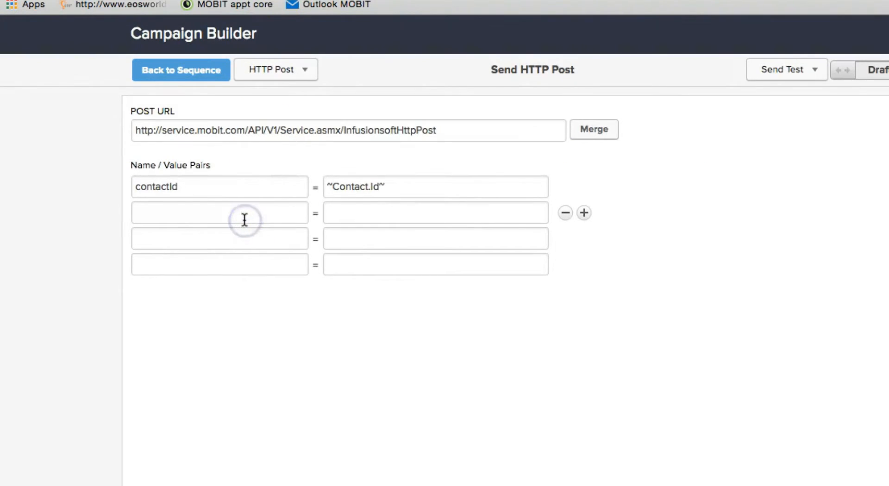
key("super+v")
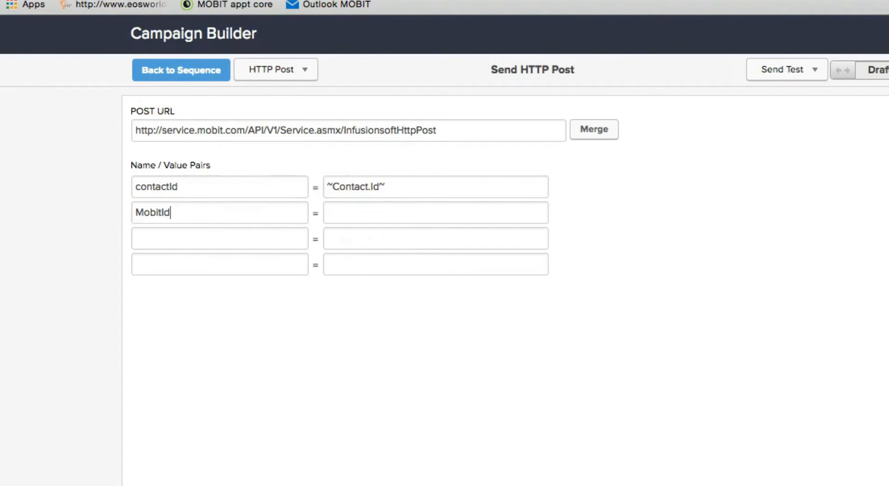
left_click(185, 1)
left_click_drag(422, 227, 366, 221)
key("super+c")
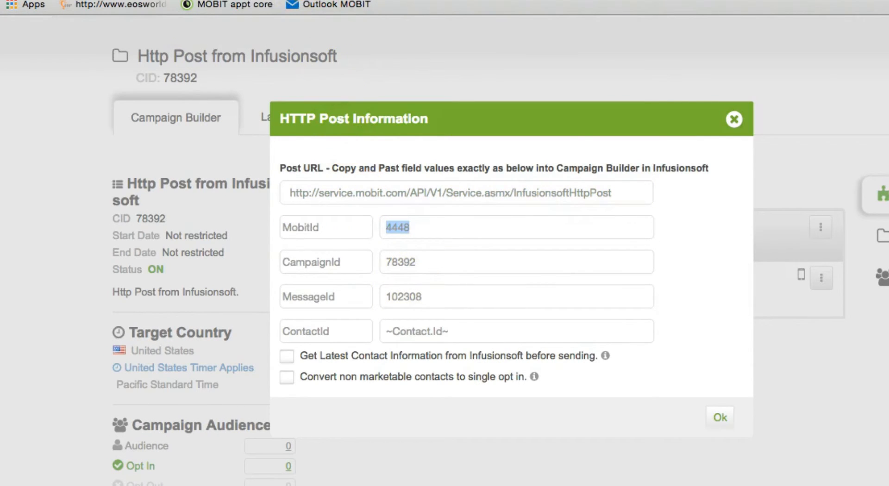
left_click(185, 1)
left_click(357, 216)
key("super+v")
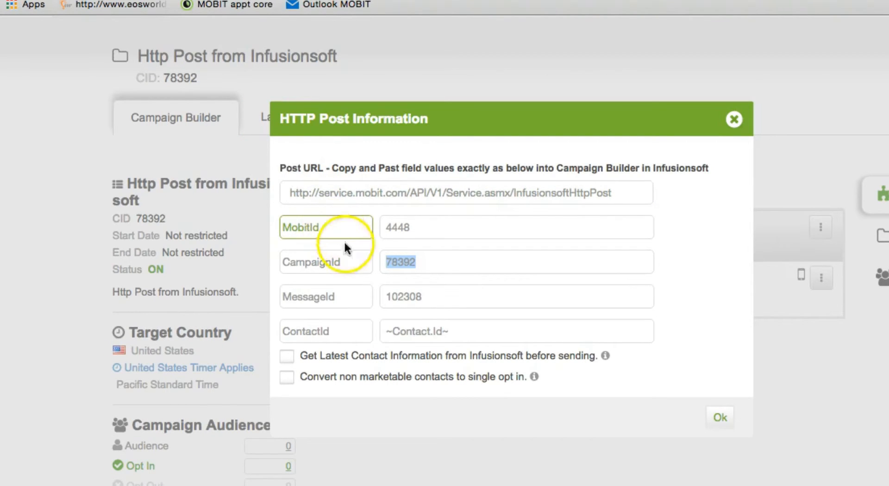
- Tick 'Get Latest Contact Information from Infusionsoft before sending' and dismiss the update confirmation
left_click(345, 334)
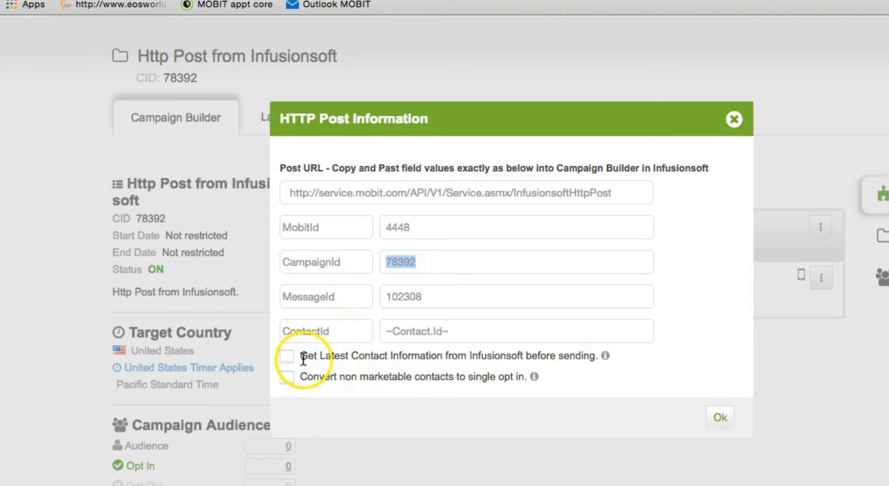
left_click(289, 357)
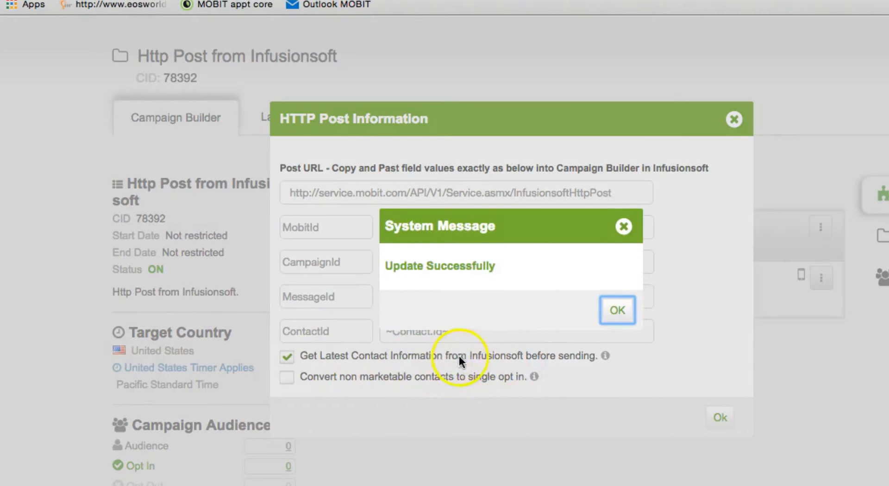
left_click(609, 321)
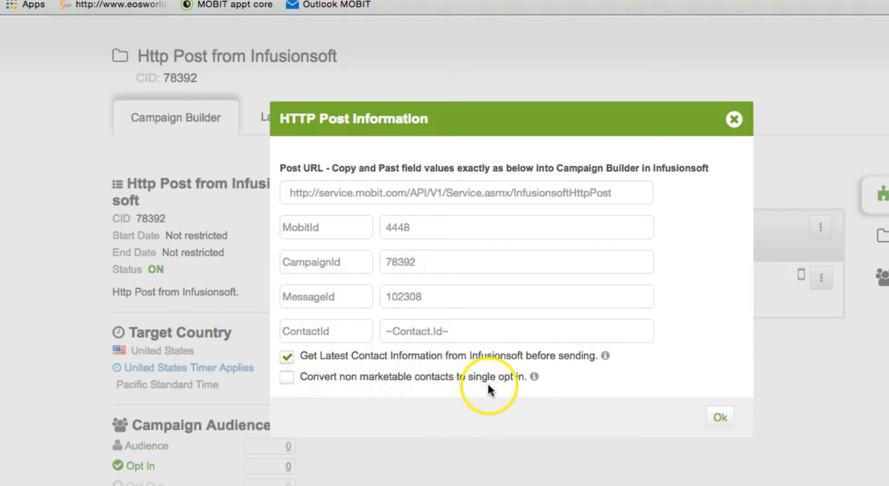
- Tick converting non-marketable contacts to single opt-in, answer Yes for SMS marketing, and select the website web form source
left_click(290, 381)
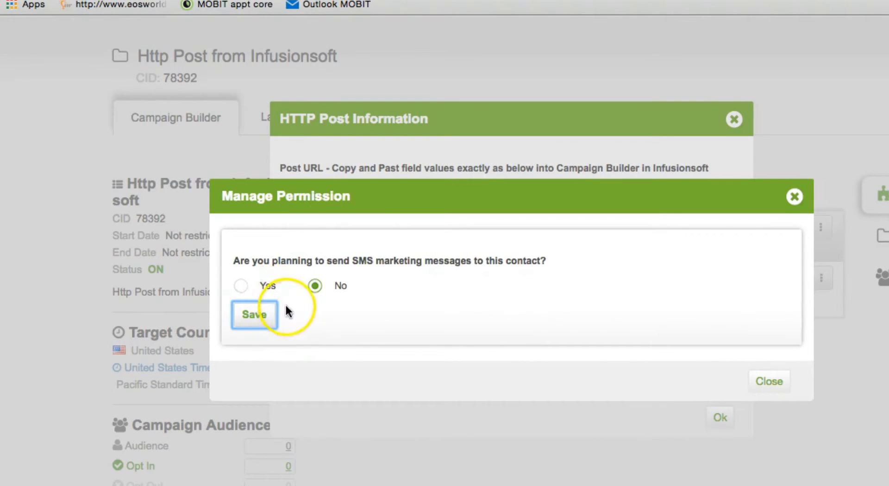
left_click(241, 286)
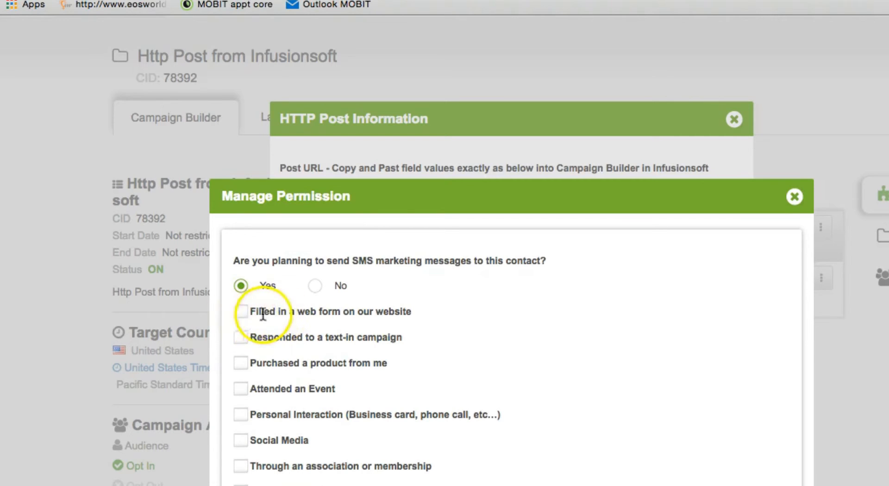
left_click(241, 313)
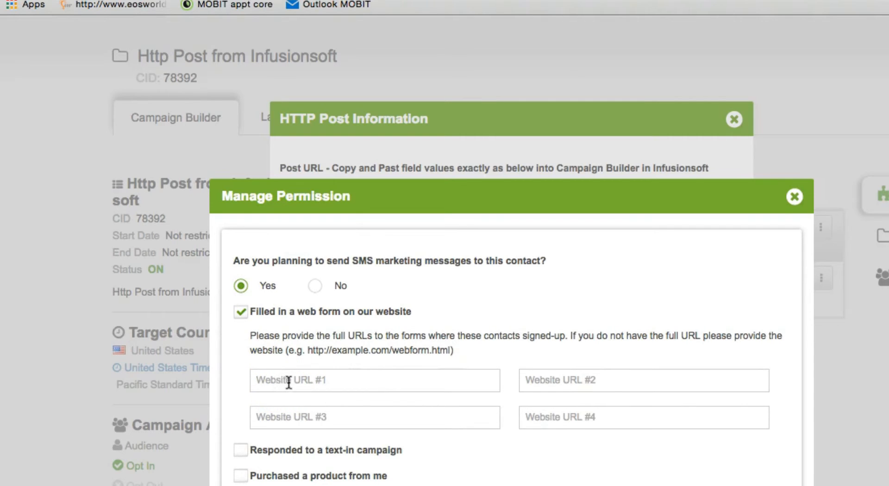
left_click(234, 175)
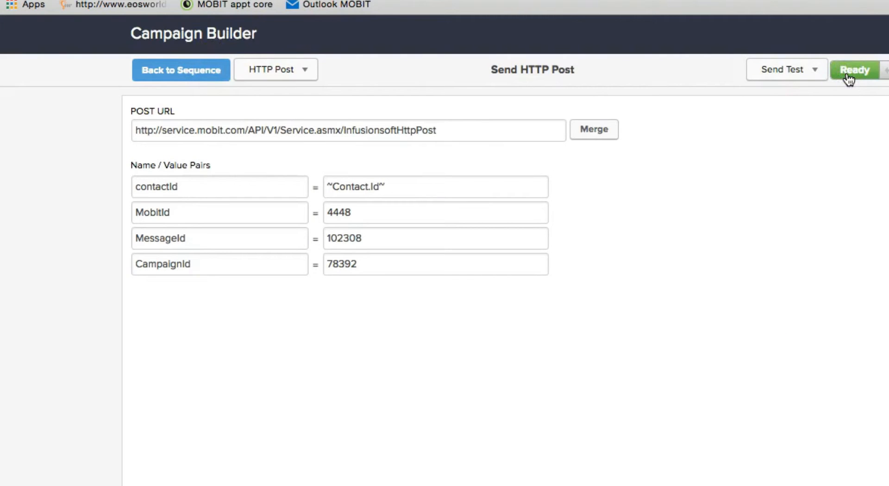
- Go back to the MOBIT Examples canvas and copy the Single Opt-in form's hosted Web Form URL
left_click(196, 77)
left_click(196, 75)
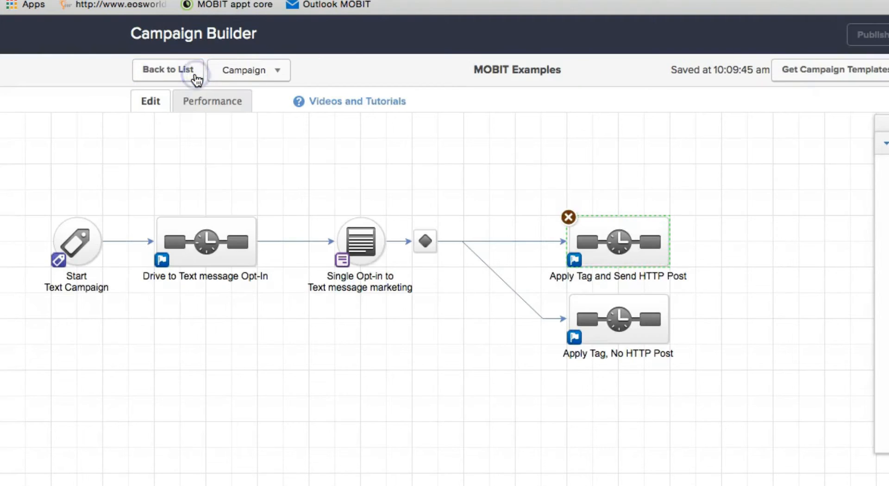
left_click(240, 135)
left_click(363, 244)
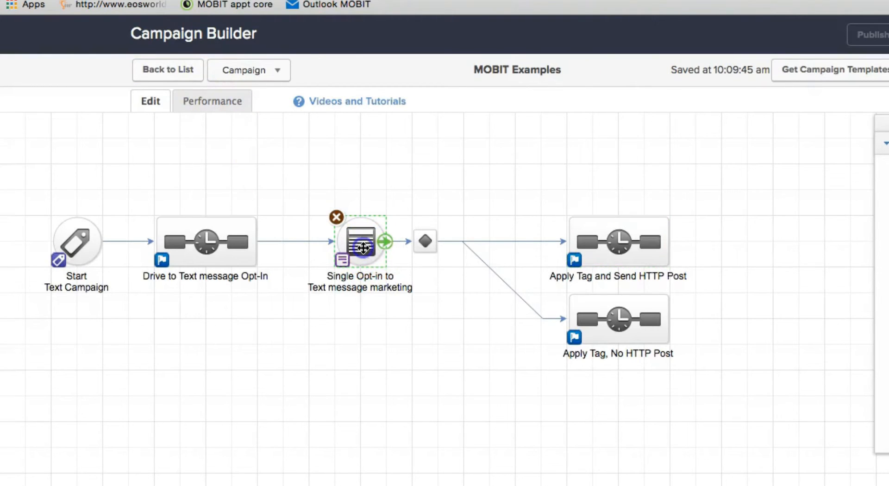
double_click(363, 247)
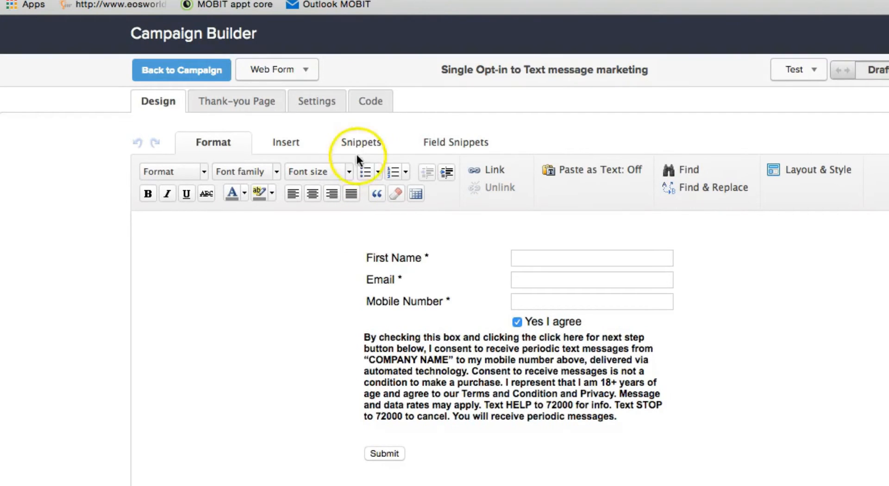
left_click(371, 107)
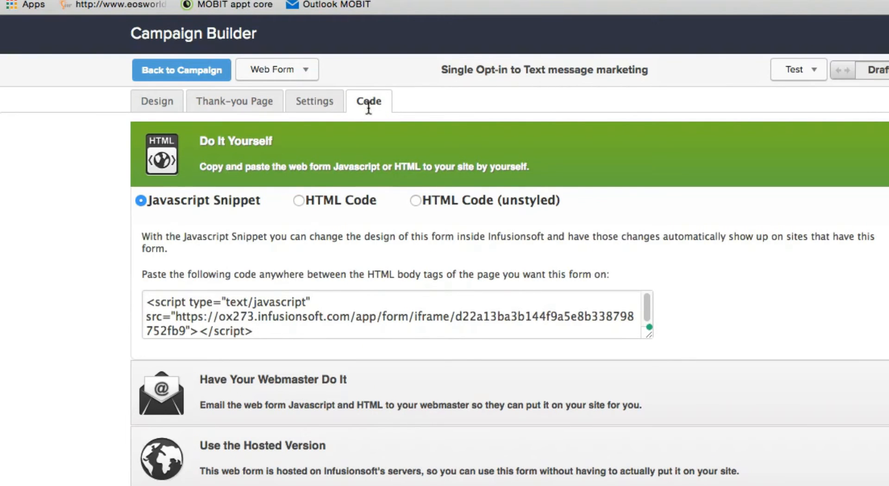
left_click(291, 462)
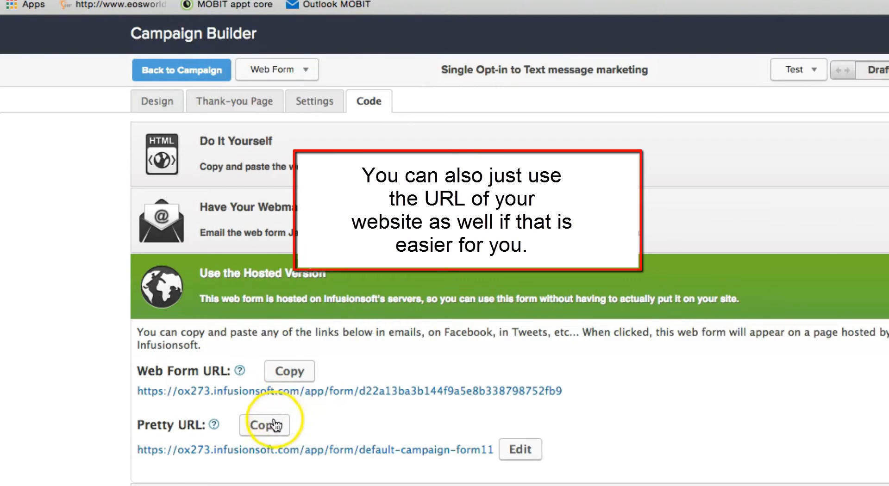
left_click(292, 378)
left_click(291, 373)
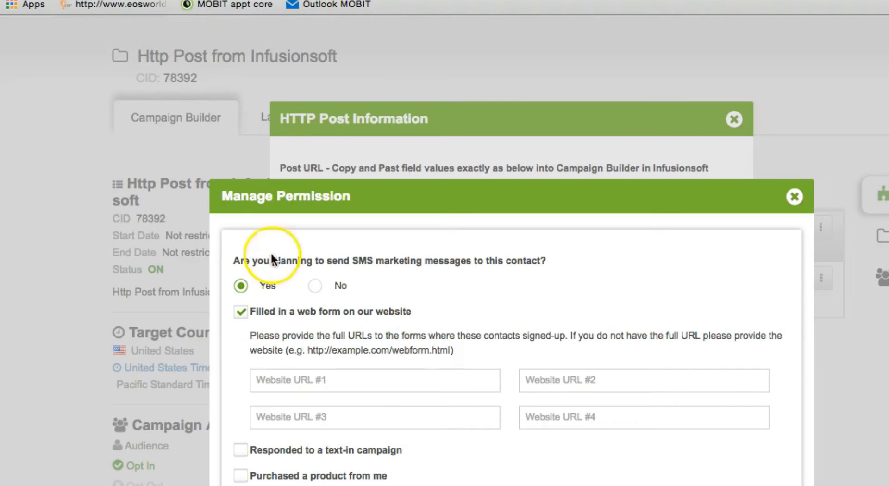
- Paste the hosted form URL into Website URL #1, and choose Less Than A Year and 1-5 SMS monthly
left_click(333, 379)
right_click(337, 380)
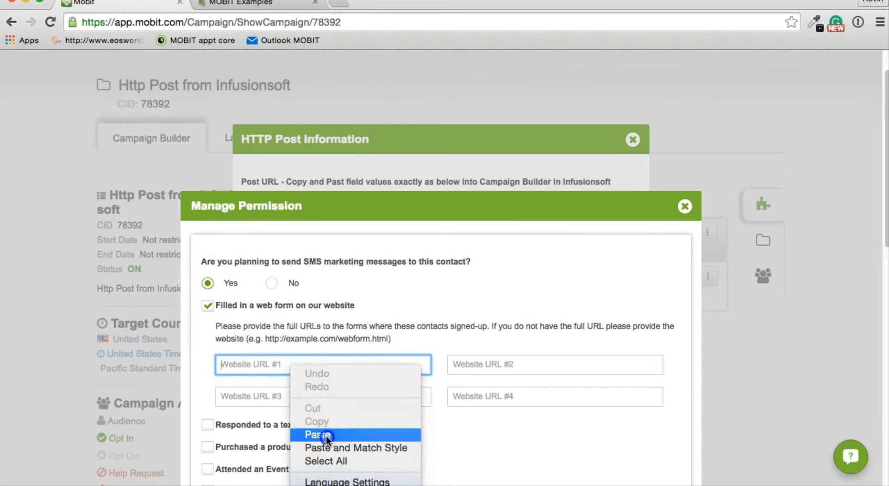
left_click(317, 435)
scroll(447, 330, "down", 4)
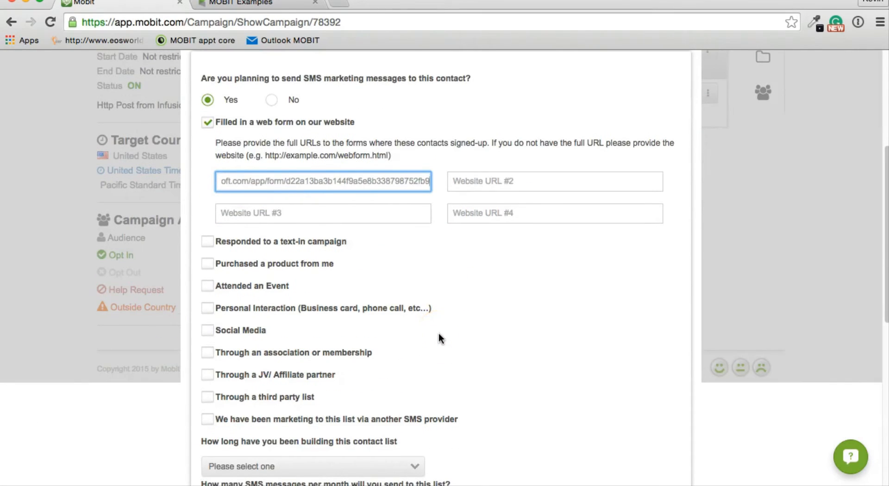
scroll(439, 338, "down", 2)
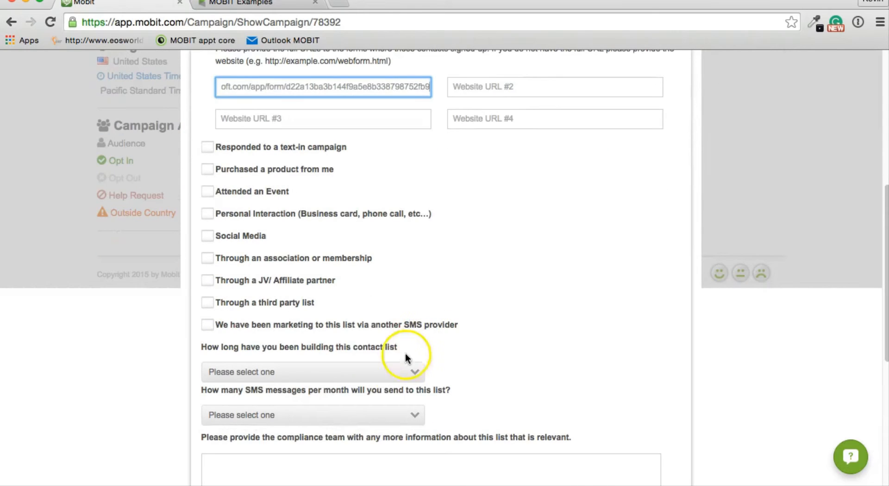
left_click(407, 371)
left_click(347, 419)
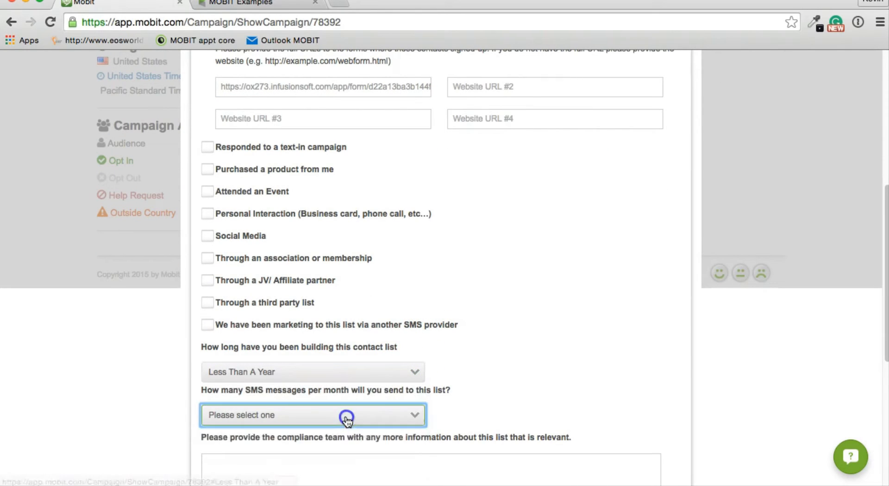
left_click(347, 416)
left_click(335, 460)
- Add the note 'This is a demo', tick both compliance confirmations, save, and close the dialogs
scroll(343, 445, "down", 6)
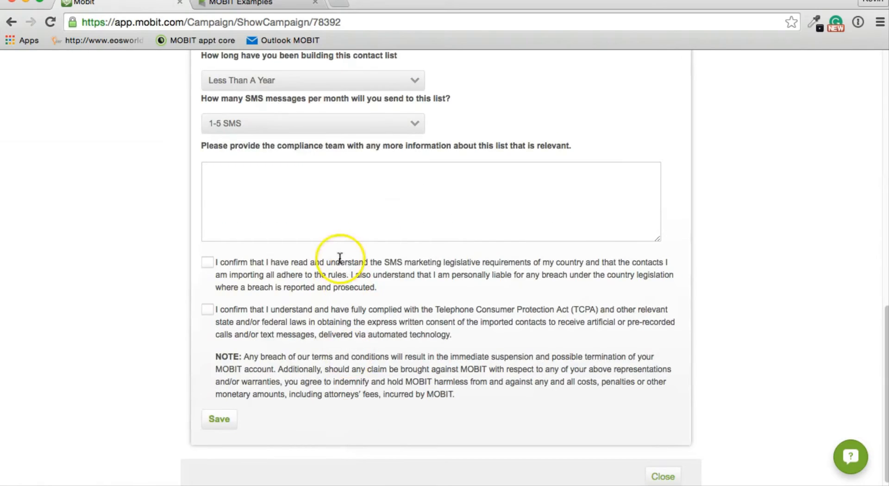
left_click(334, 208)
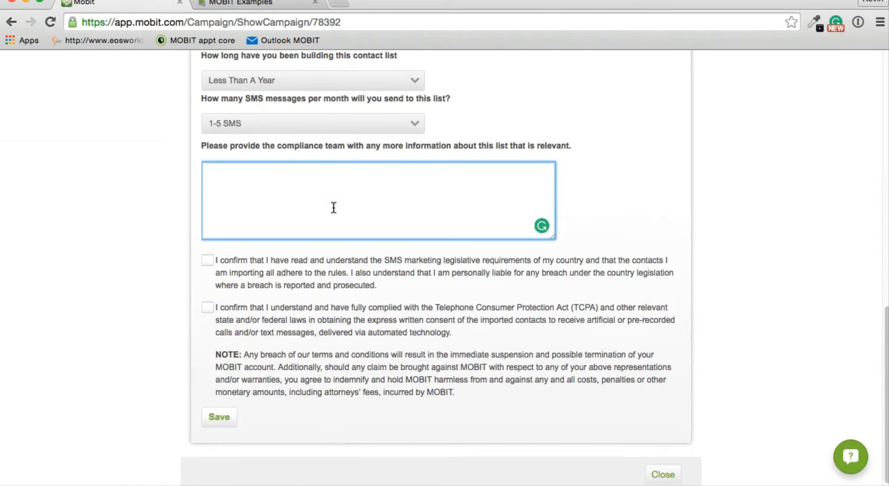
type("This is a demo")
left_click(259, 271)
left_click(207, 261)
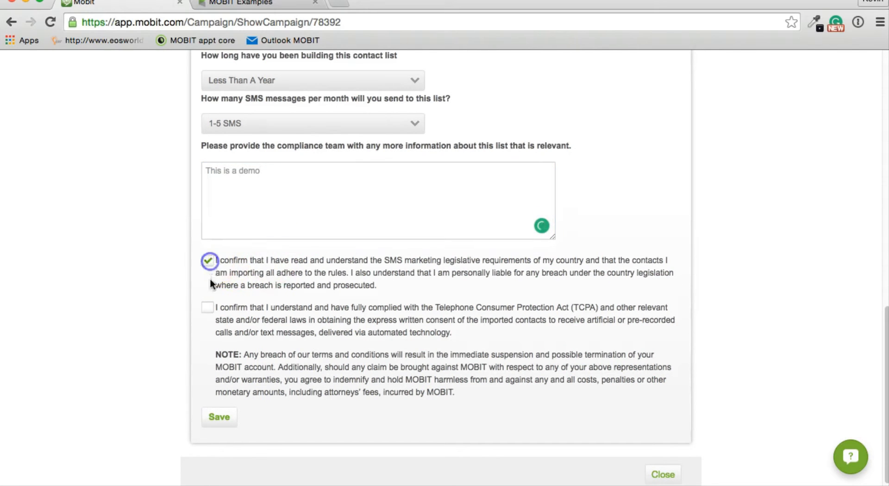
left_click(208, 309)
left_click(220, 421)
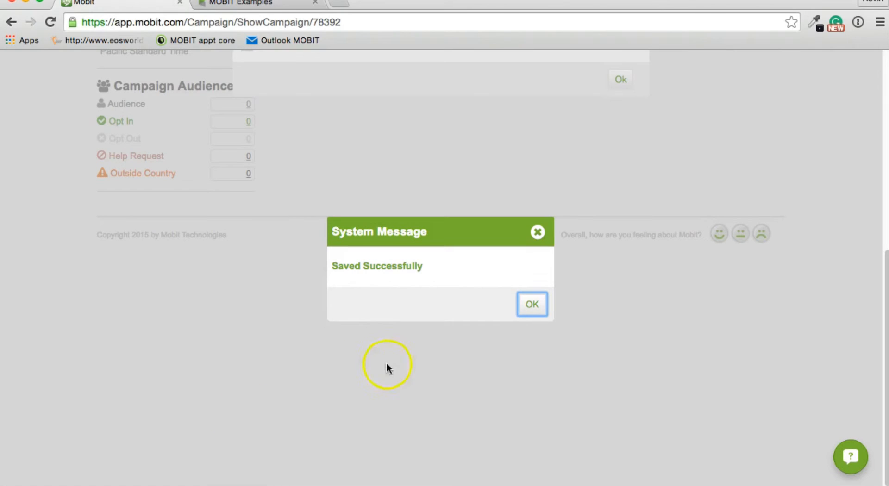
left_click(531, 306)
left_click(615, 320)
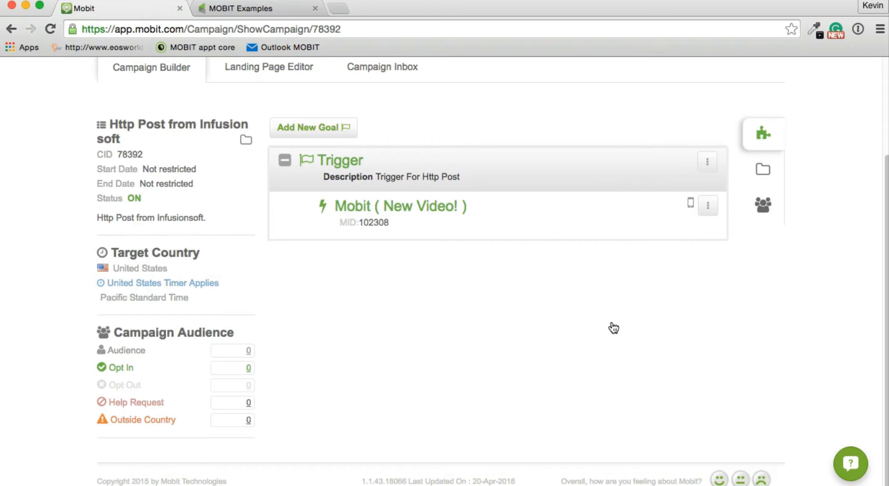
left_click(614, 324)
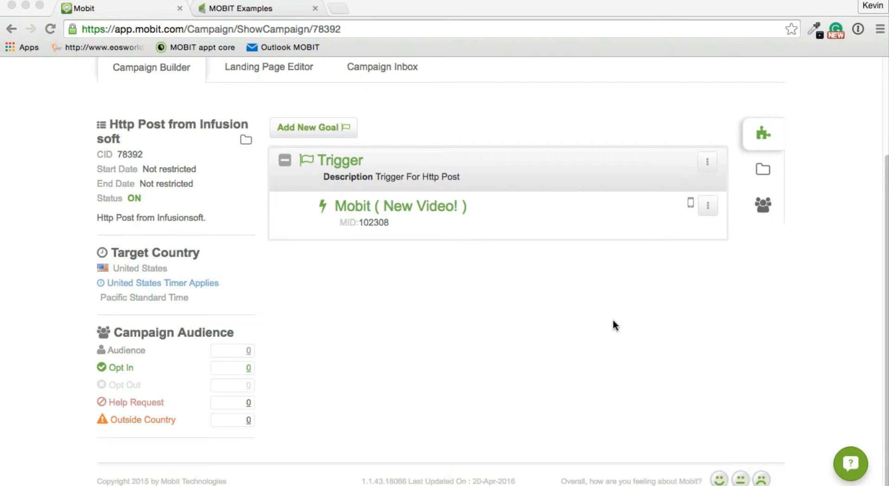
left_click(611, 324)
left_click(578, 322)
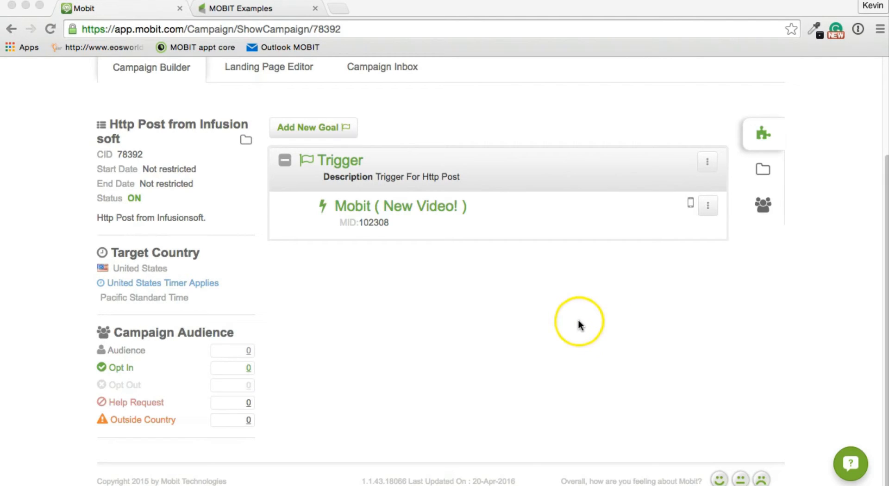
scroll(578, 319, "up", 5)
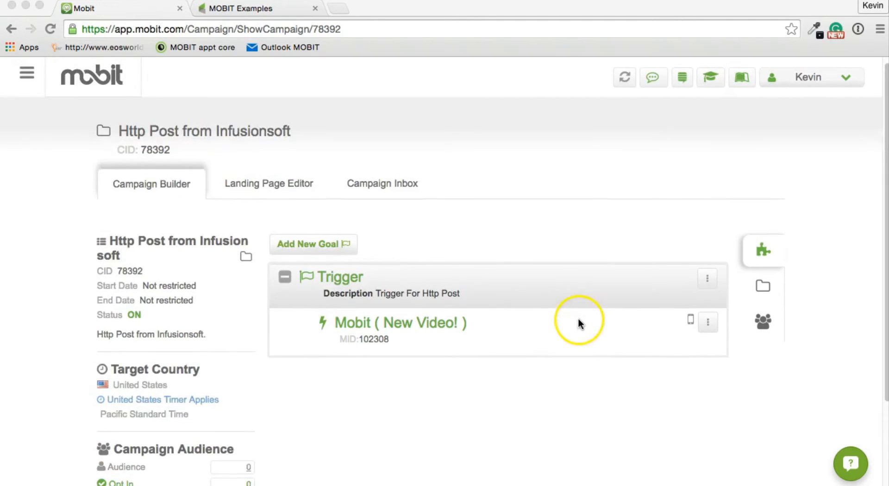
- Open the T&C page from the landing page preview, copy its address, and return to MOBIT Examples
left_click(276, 191)
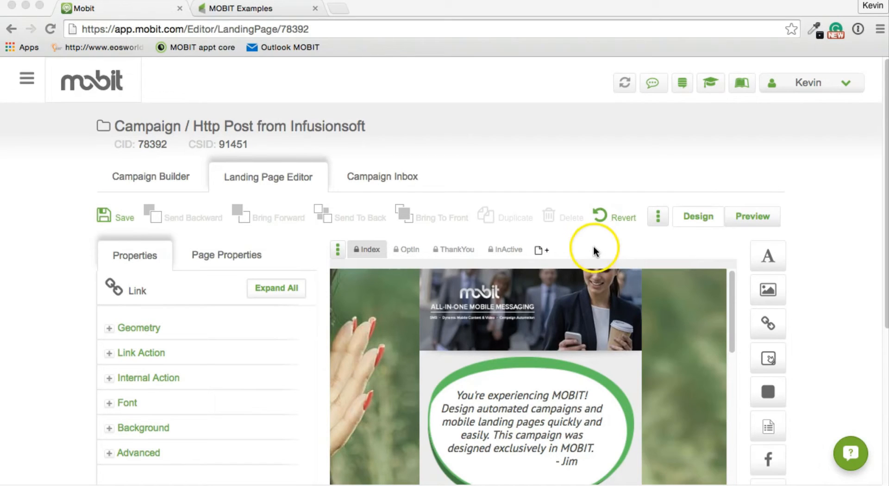
left_click(749, 218)
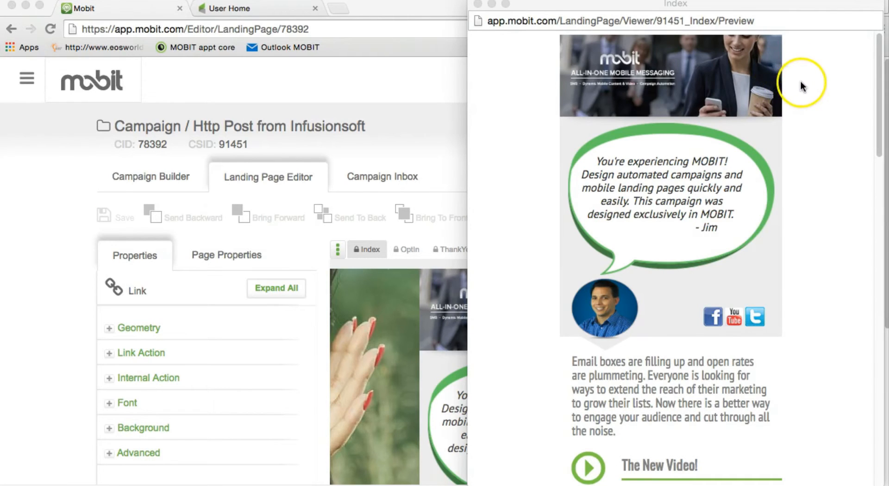
scroll(800, 80, "down", 15)
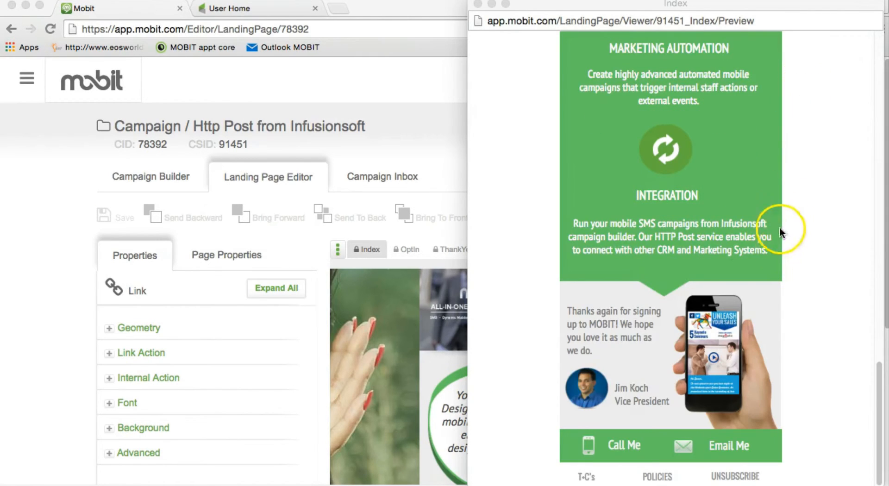
left_click(586, 476)
left_click(586, 477)
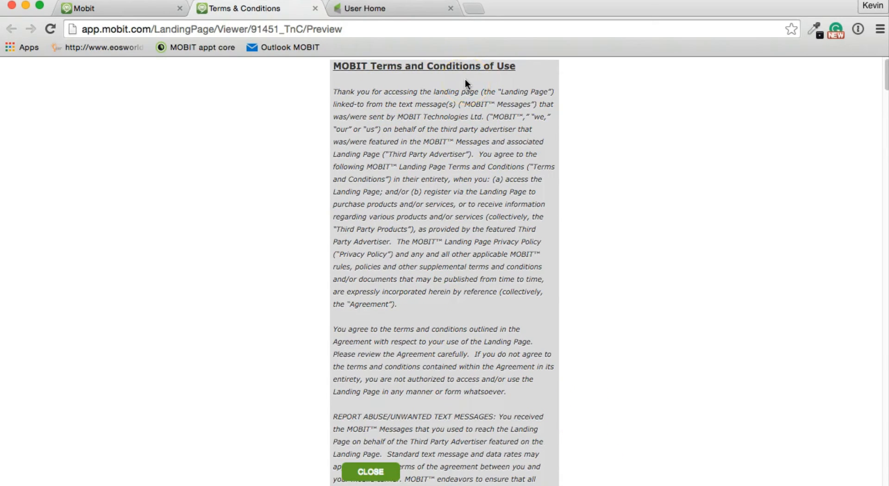
left_click(360, 27)
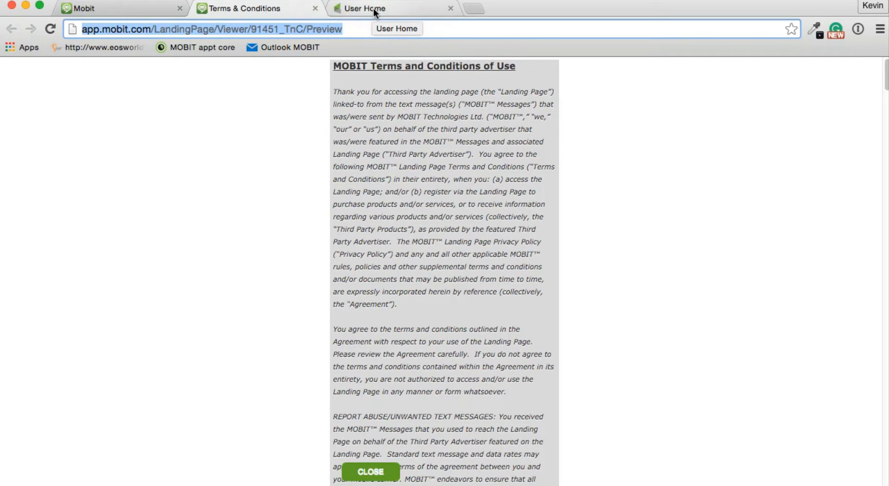
left_click(392, 8)
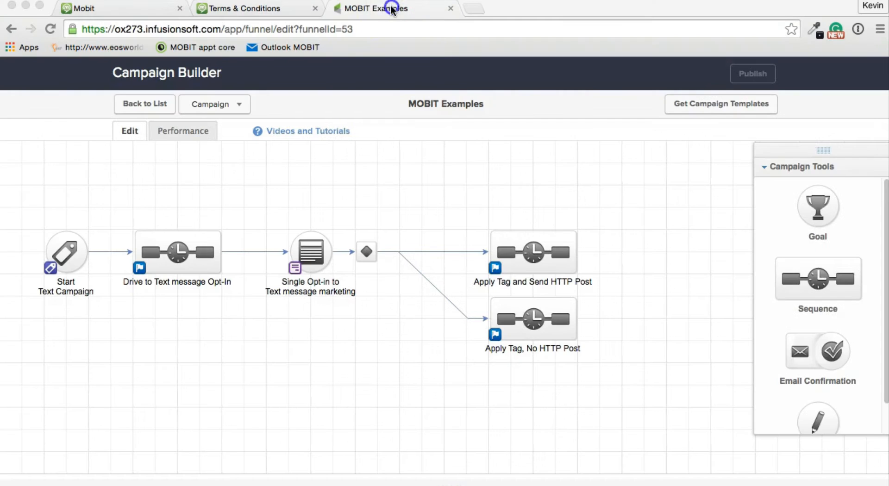
- In the Single Opt-in form's consent text, link 'Terms and Condition' to the pasted Terms page URL
left_click(315, 254)
double_click(315, 253)
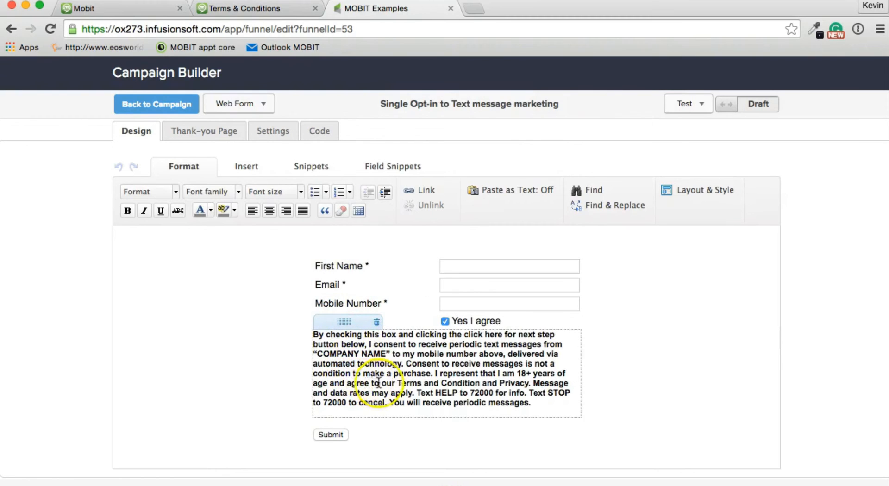
left_click_drag(397, 383, 481, 384)
left_click(481, 384)
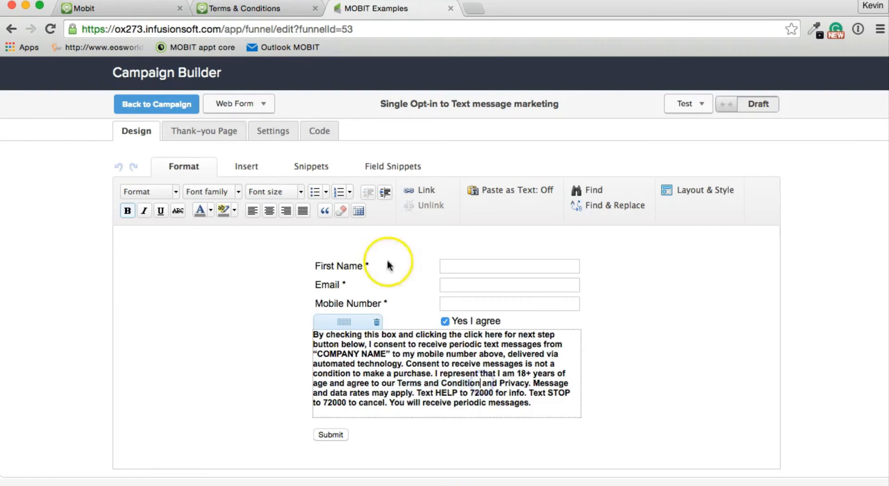
left_click(423, 190)
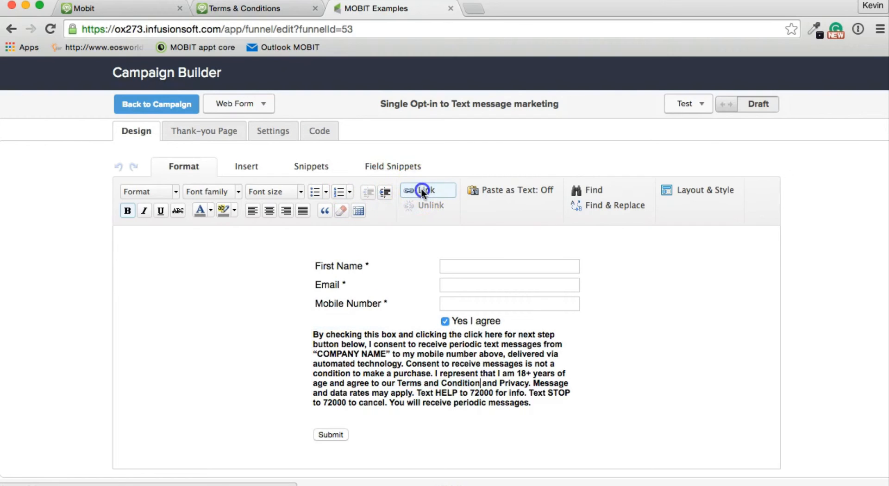
left_click(392, 289)
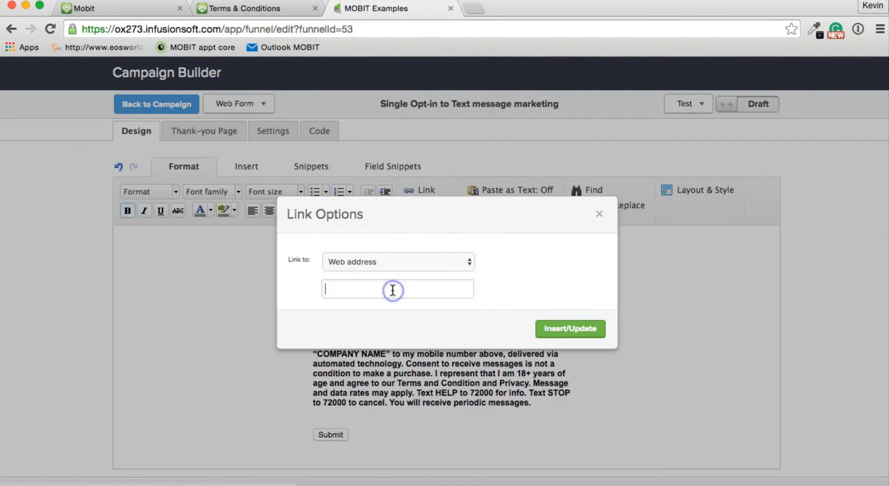
key("super+v")
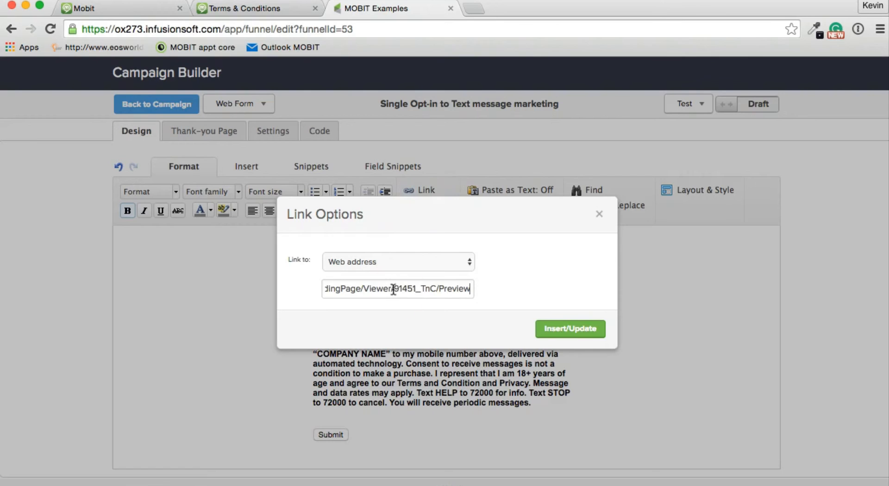
left_click(543, 330)
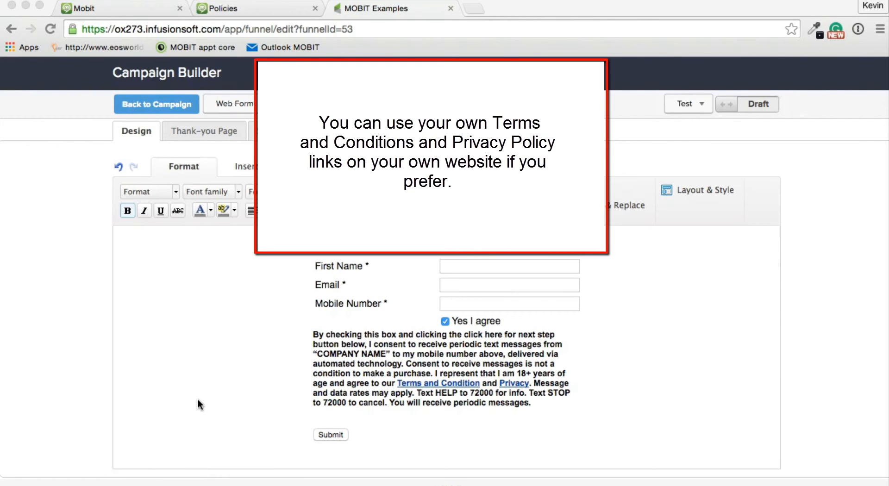
- Switch the opt-in form from Draft to Ready and return to the campaign map
left_click(214, 403)
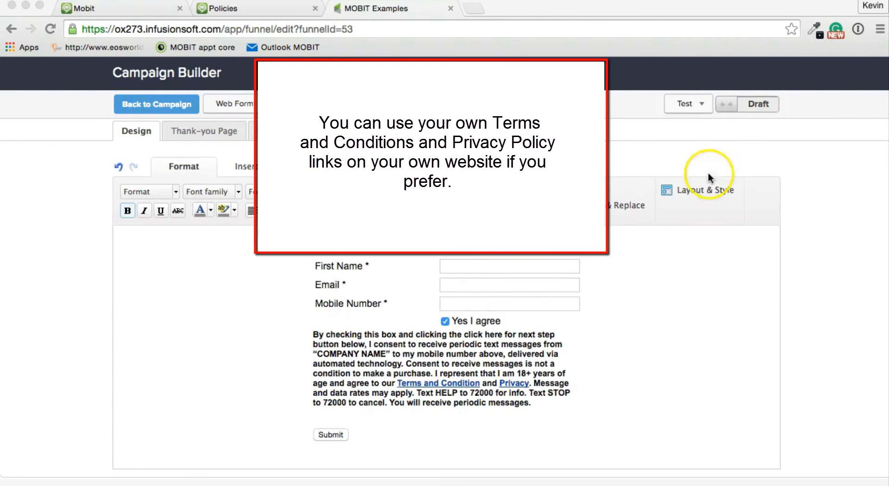
left_click(732, 102)
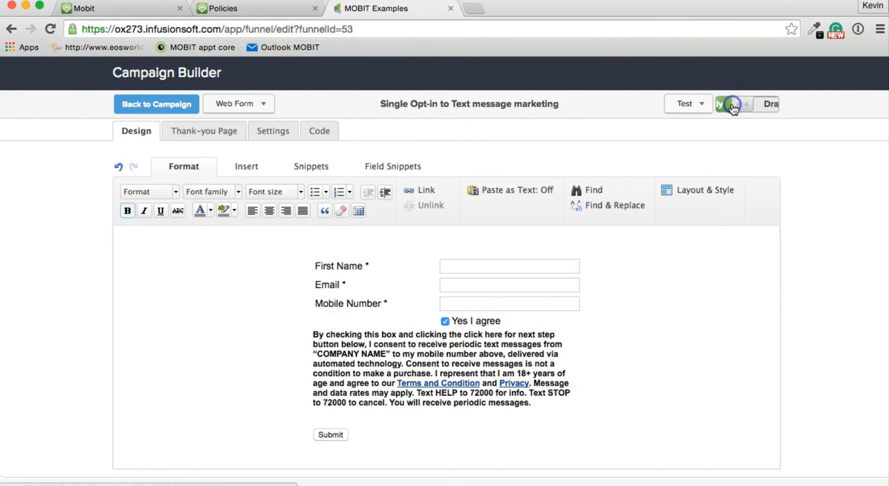
left_click(157, 105)
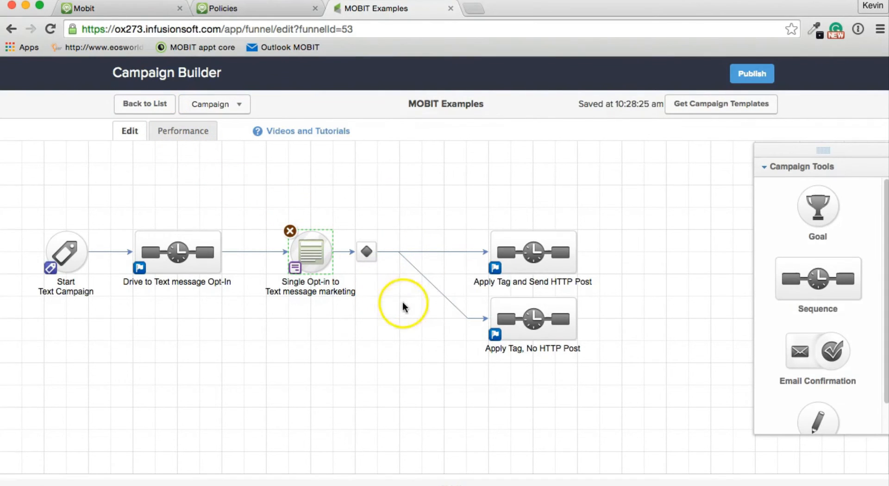
- Pan right and inspect the Apply Tag, No HTTP Post sequence, then return to the MOBIT Examples map
left_click_drag(425, 329, 277, 327)
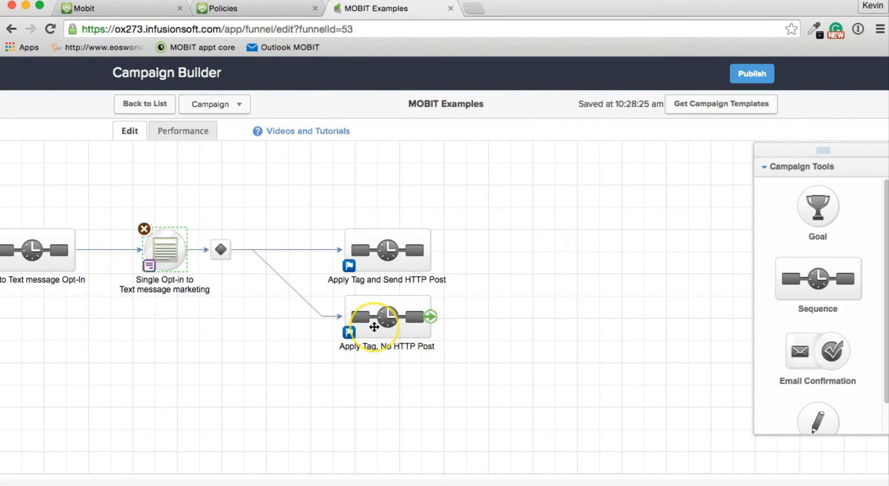
left_click(375, 327)
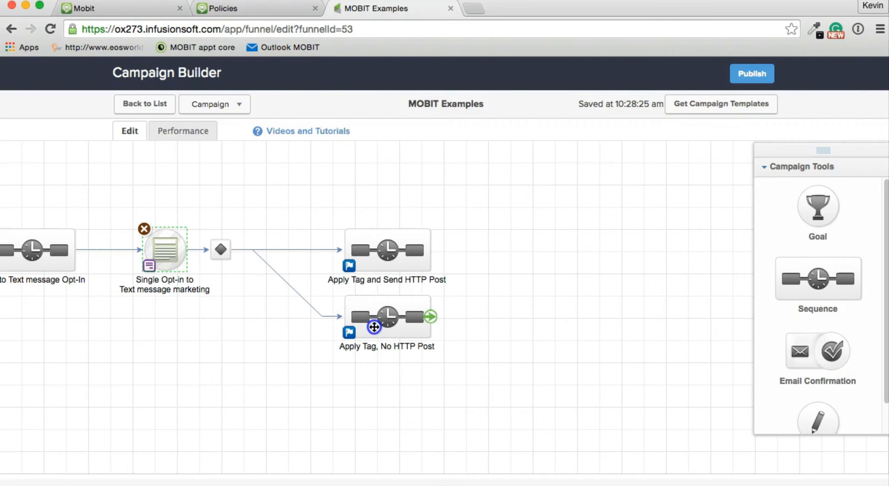
double_click(374, 327)
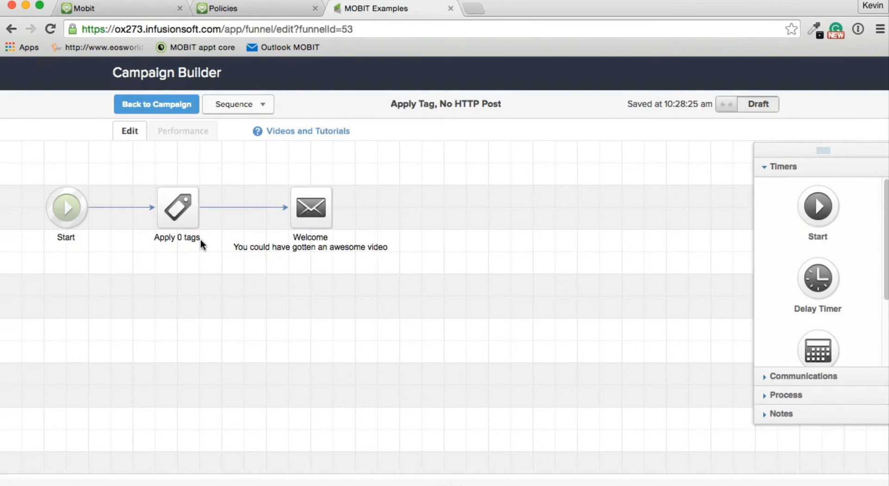
mouse_move(307, 251)
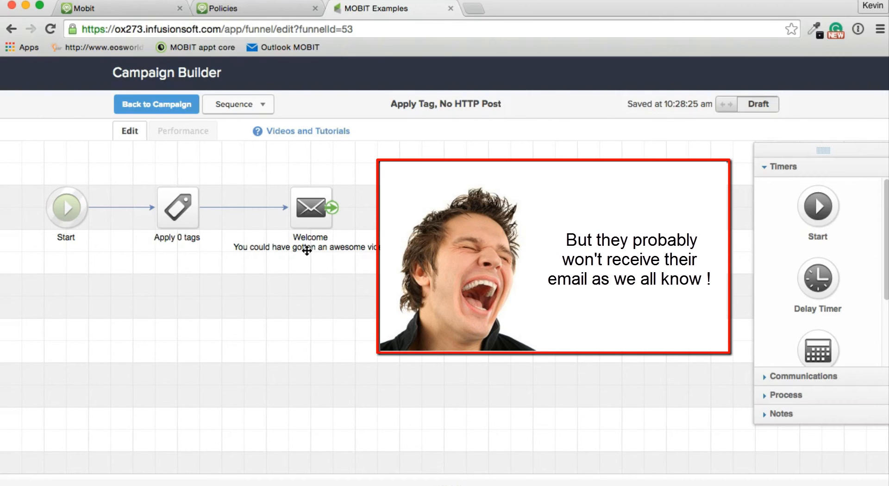
left_click(300, 258)
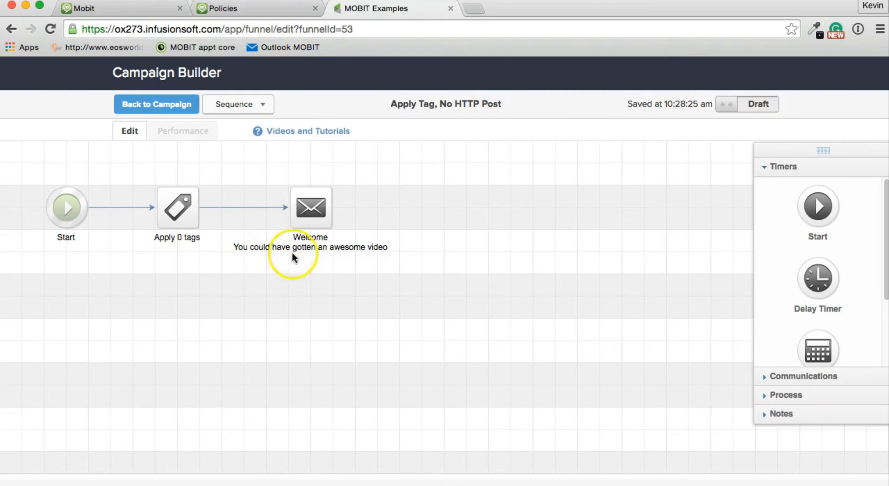
left_click(162, 107)
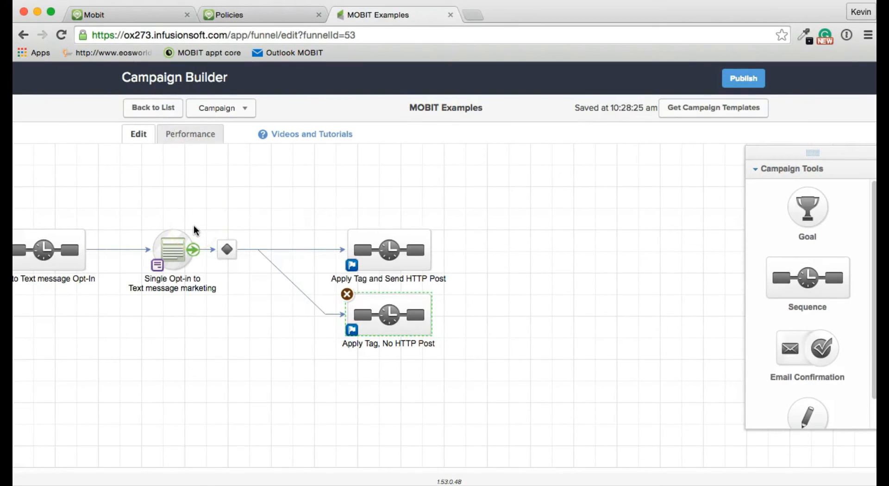
- Copy the Single Opt-in form after Apply Tag, No HTTP Post and connect them
left_click(176, 250)
left_click_drag(177, 251, 505, 327)
left_click(460, 325)
left_click_drag(430, 315, 497, 320)
- Rename the copied form to '2nd chance Single Opt-in' and nudge it into place
left_click(505, 354)
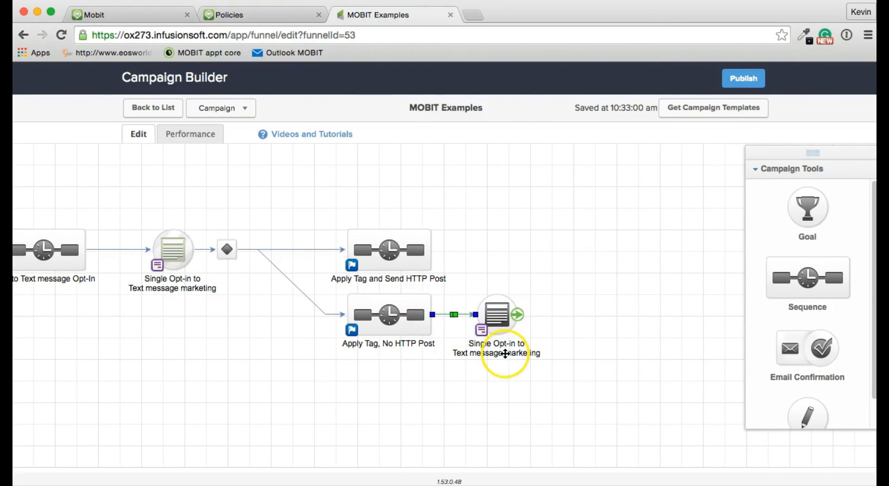
left_click(504, 354)
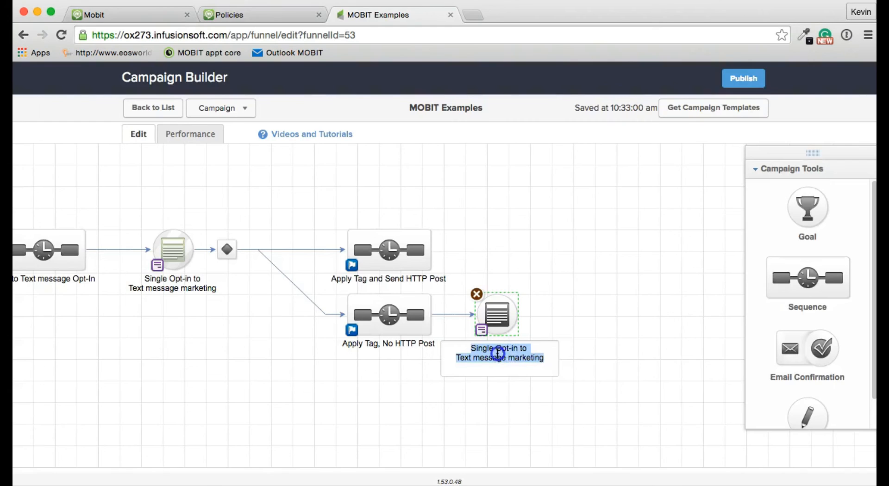
left_click(498, 358)
left_click(470, 350)
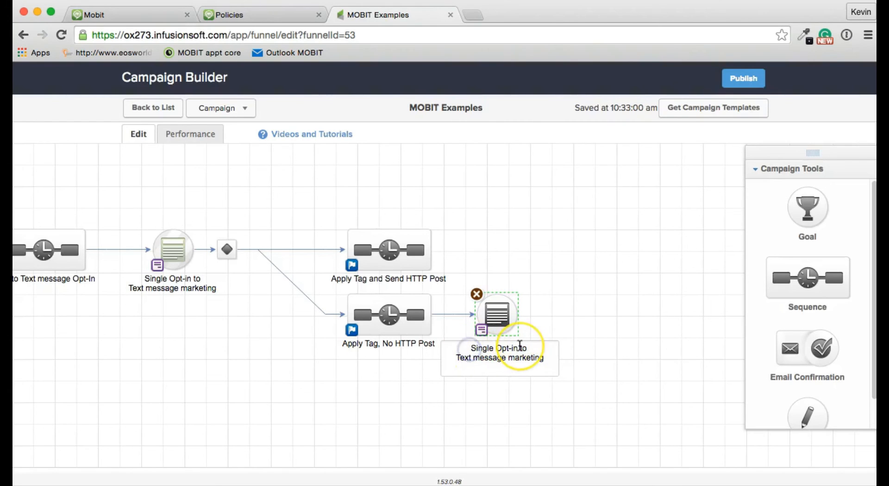
type("2nd chance")
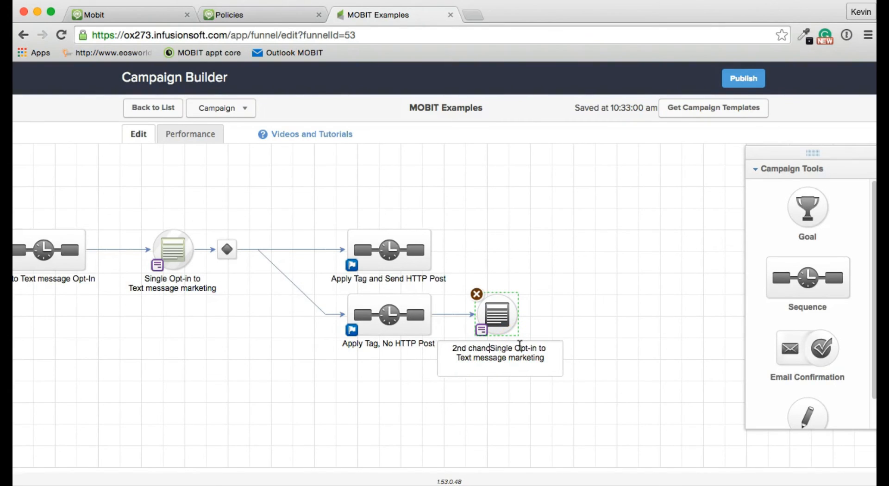
left_click(537, 325)
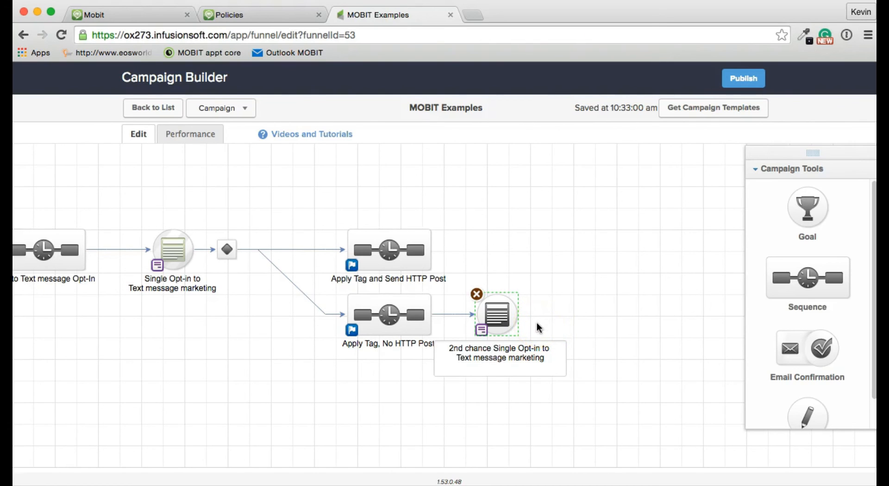
left_click(537, 324)
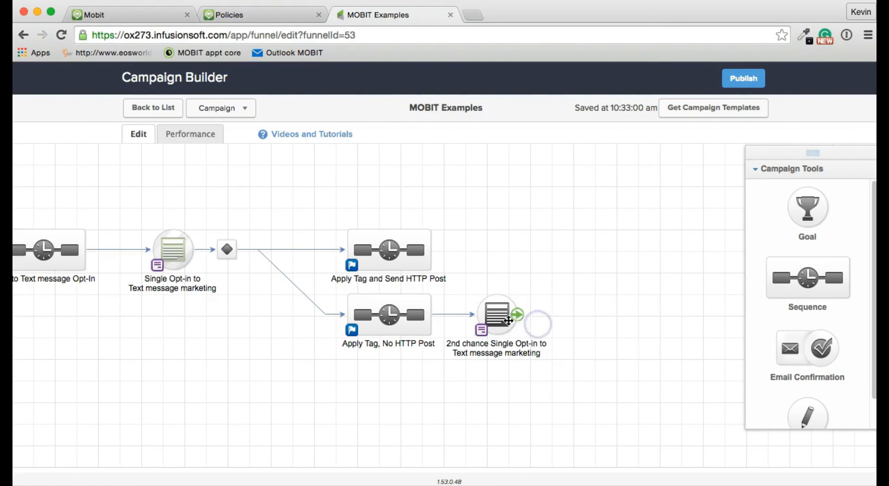
left_click_drag(492, 319, 514, 323)
left_click(470, 316)
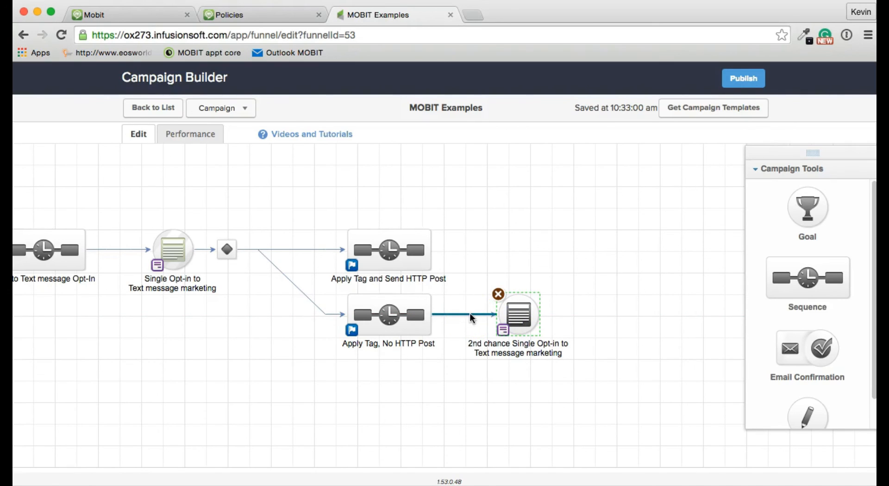
left_click(506, 319)
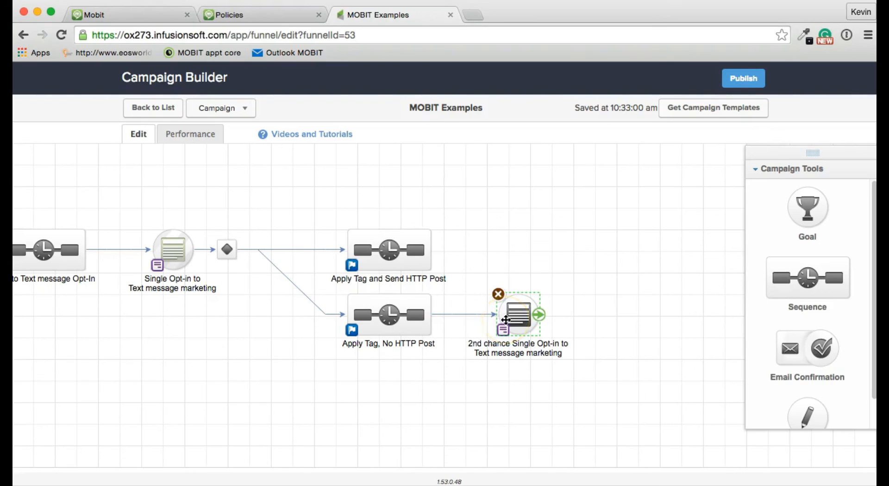
left_click(489, 312)
- Place a copy of Apply Tag and Send HTTP Post after the 2nd chance form and connect it
left_click(392, 250)
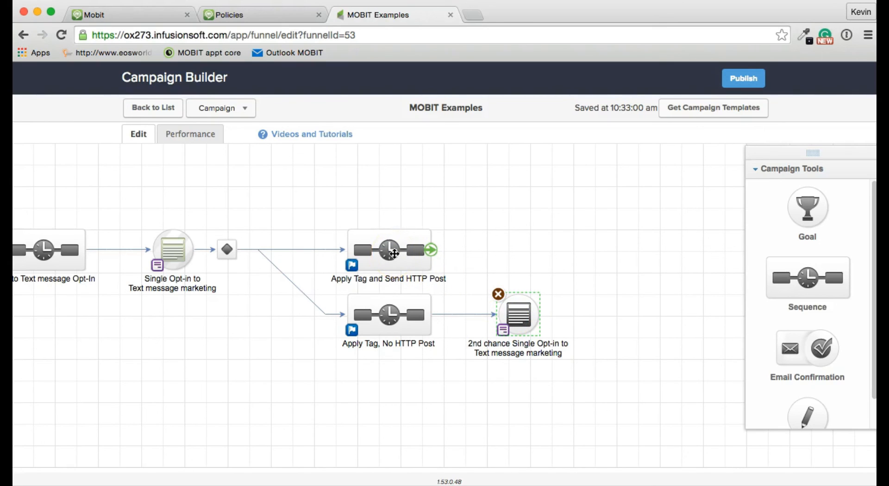
left_click_drag(394, 254, 644, 319)
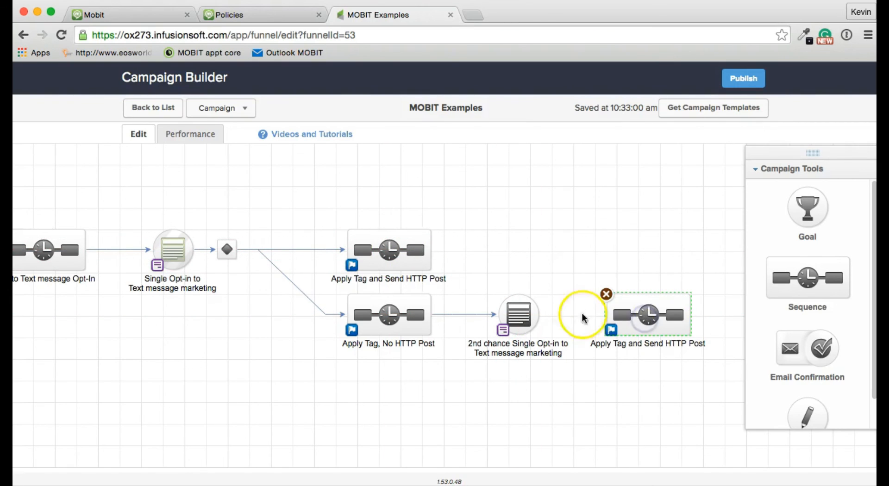
left_click_drag(549, 317, 639, 319)
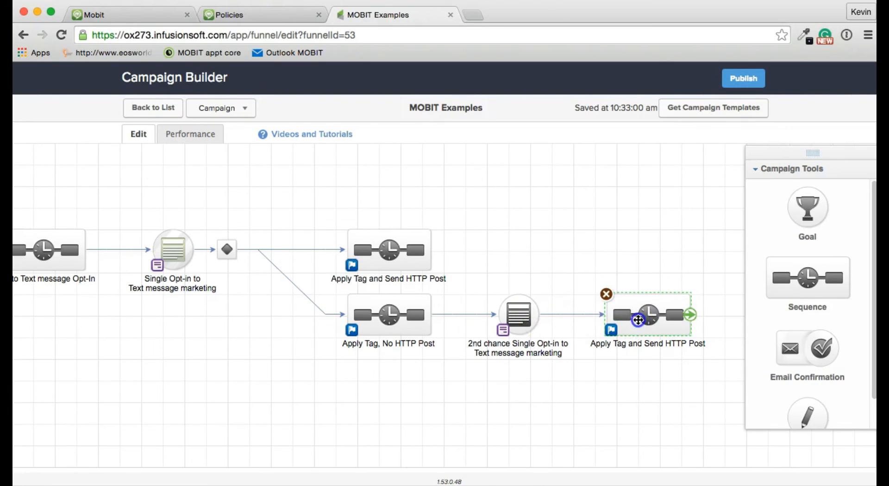
double_click(638, 319)
left_click(230, 243)
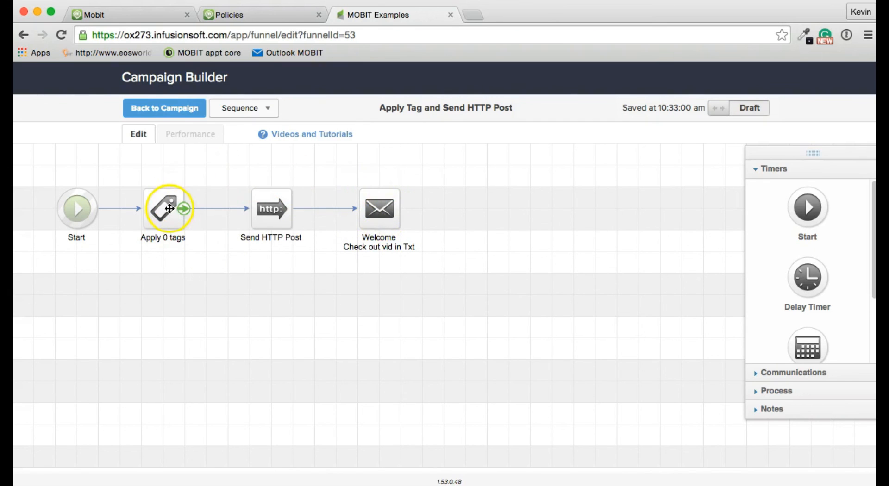
- Open the Send HTTP Post step's settings in the copied Apply Tag and Send HTTP Post sequence
double_click(266, 217)
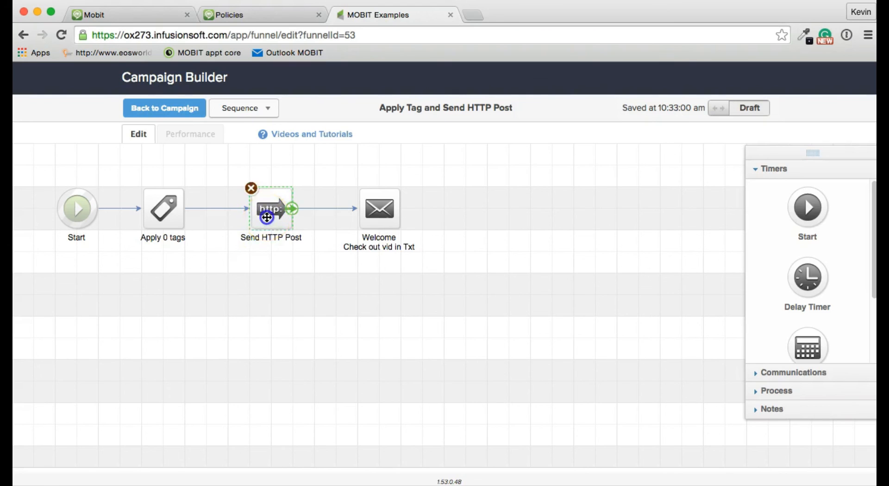